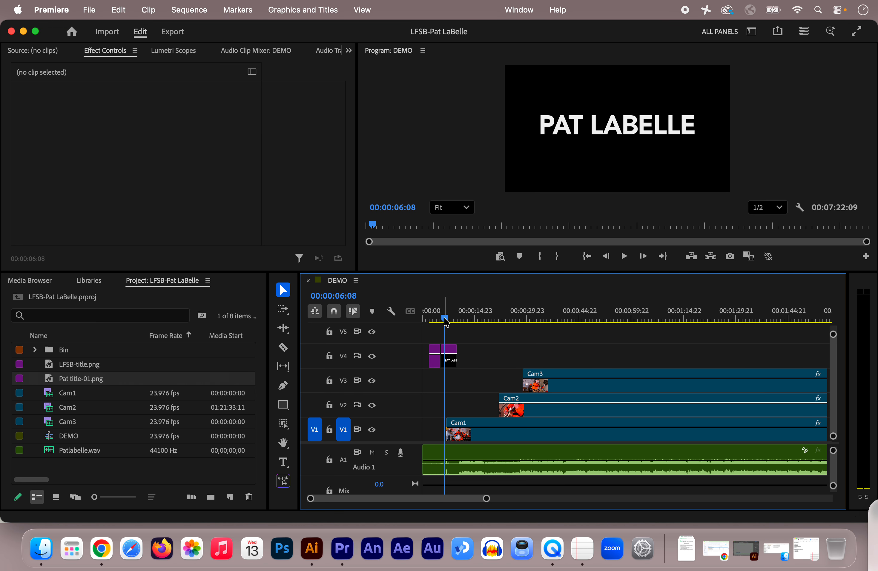
# Preview the opening, then trim the starts of the Cam3 and Cam2 clips later in the sequence
pyautogui.press('space')
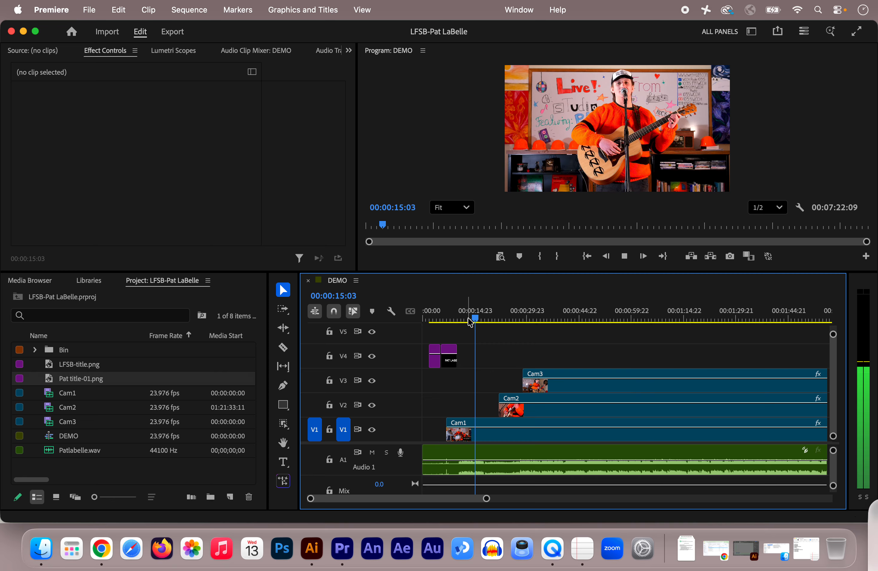
pyautogui.press('space')
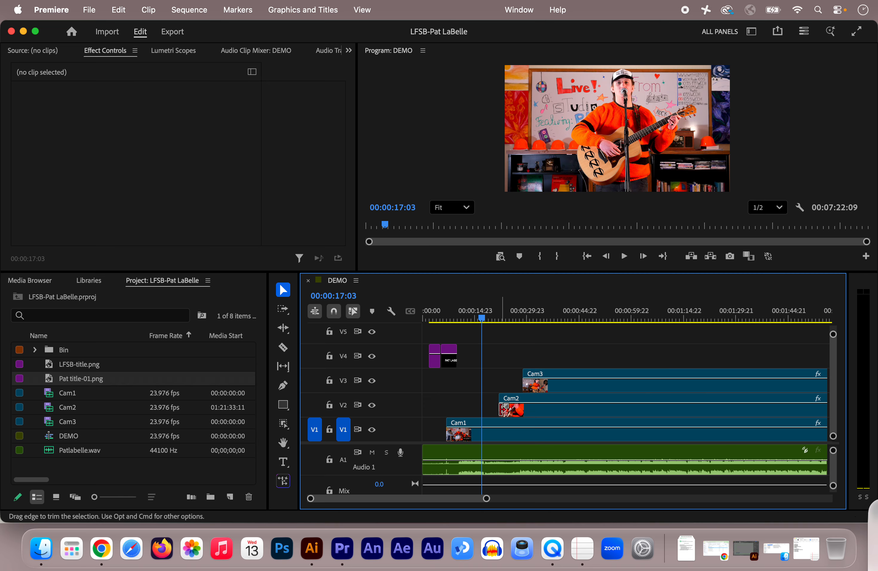
pyautogui.press('space')
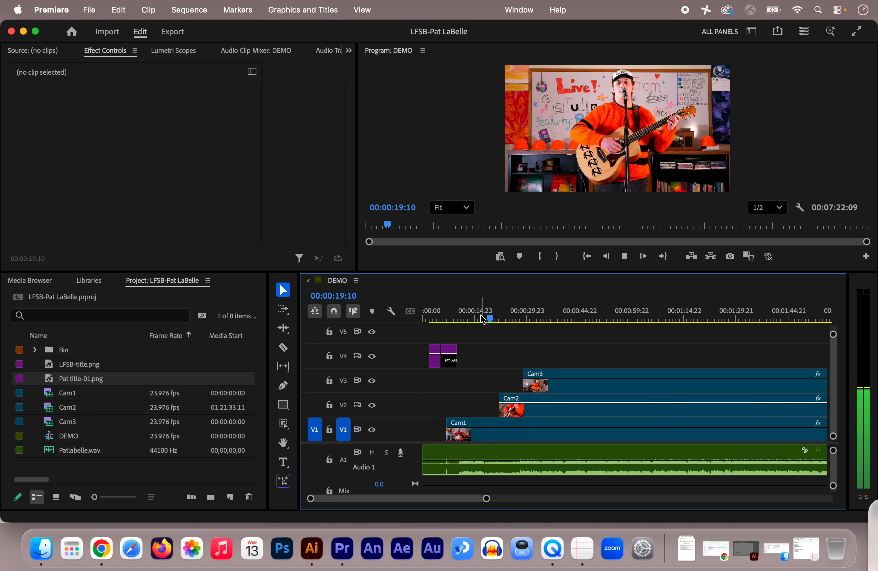
pyautogui.press('space')
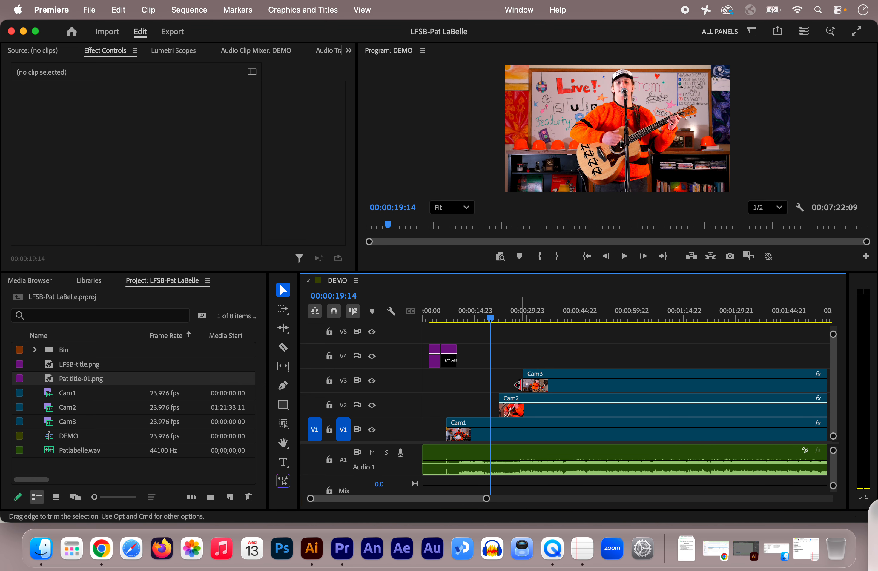
pyautogui.moveTo(518, 385); pyautogui.dragTo(588, 384)
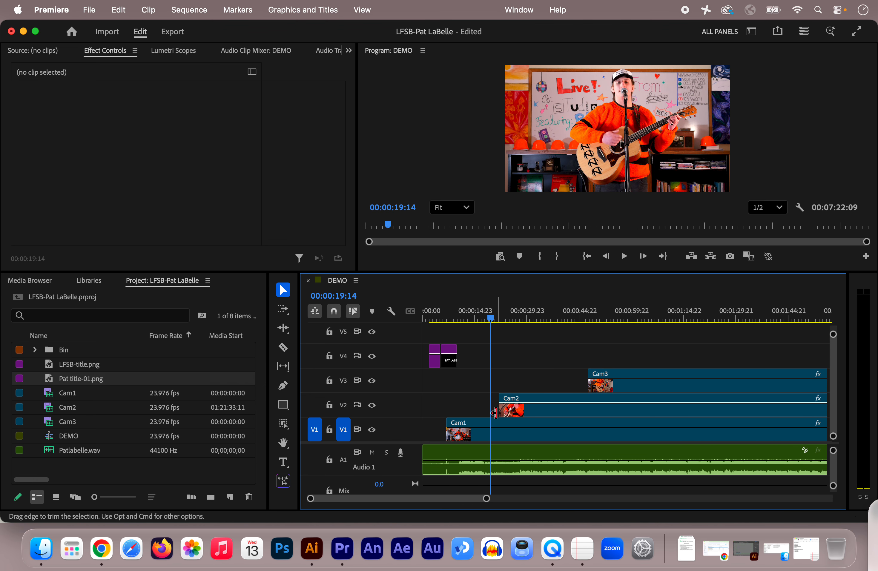
pyautogui.moveTo(495, 412); pyautogui.dragTo(608, 418)
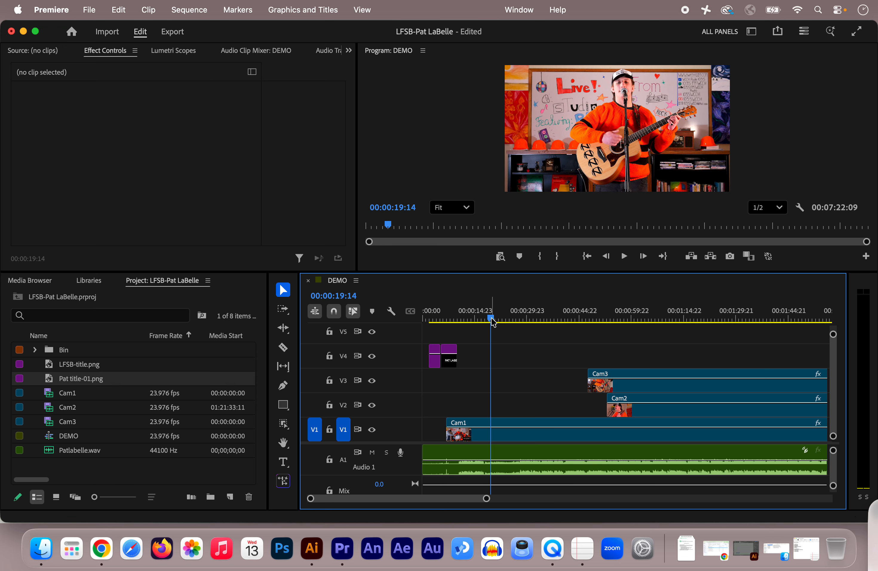
# Trim the Cam3 clip's start edge to about 00:01:03 in the sequence
pyautogui.press('space')
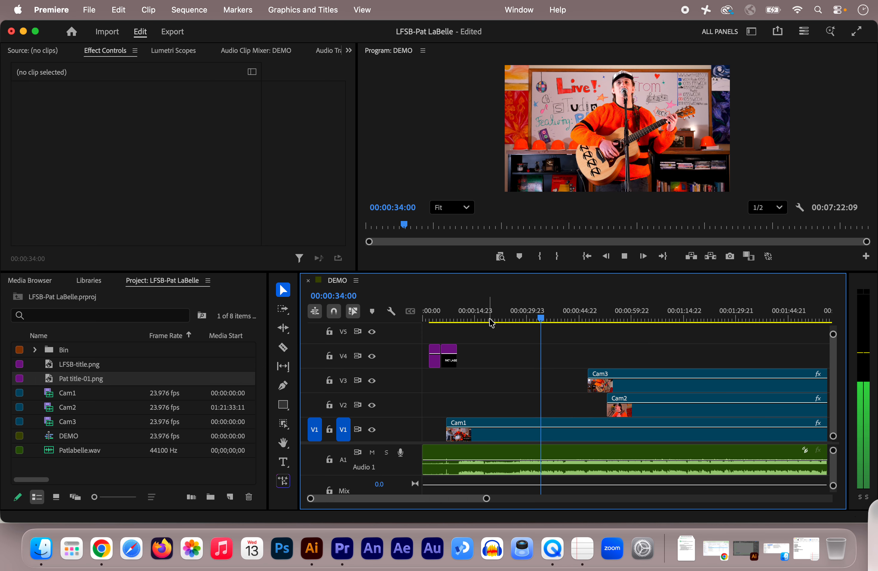
pyautogui.press('space')
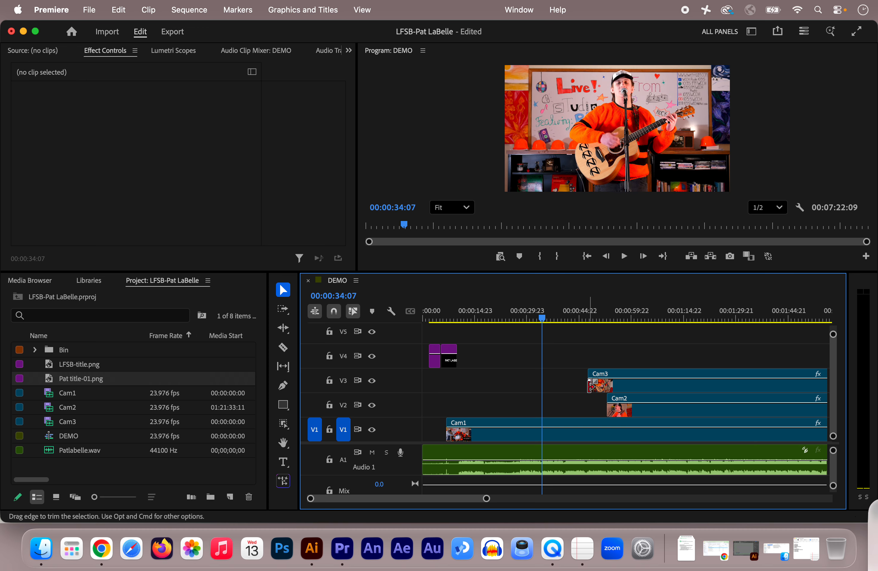
pyautogui.moveTo(592, 385); pyautogui.dragTo(544, 389)
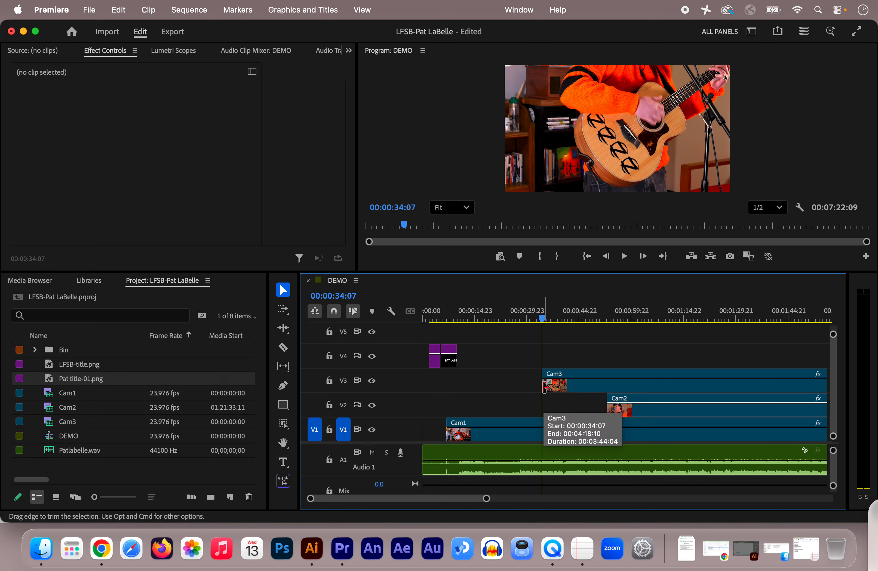
pyautogui.moveTo(545, 387); pyautogui.dragTo(644, 386)
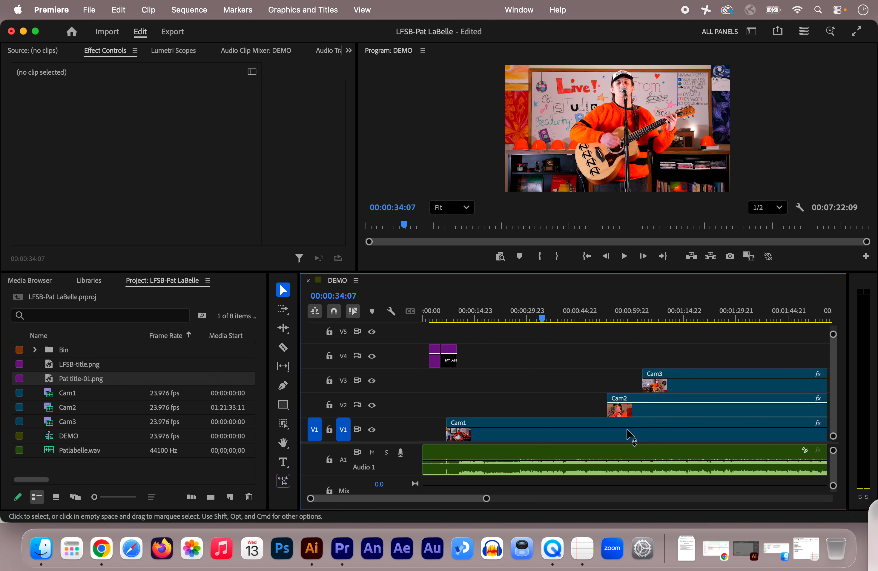
# Extend Cam2's start back to the playhead at 00:00:34:07 and toggle the V2 track's output off and on
pyautogui.moveTo(611, 408); pyautogui.dragTo(546, 408)
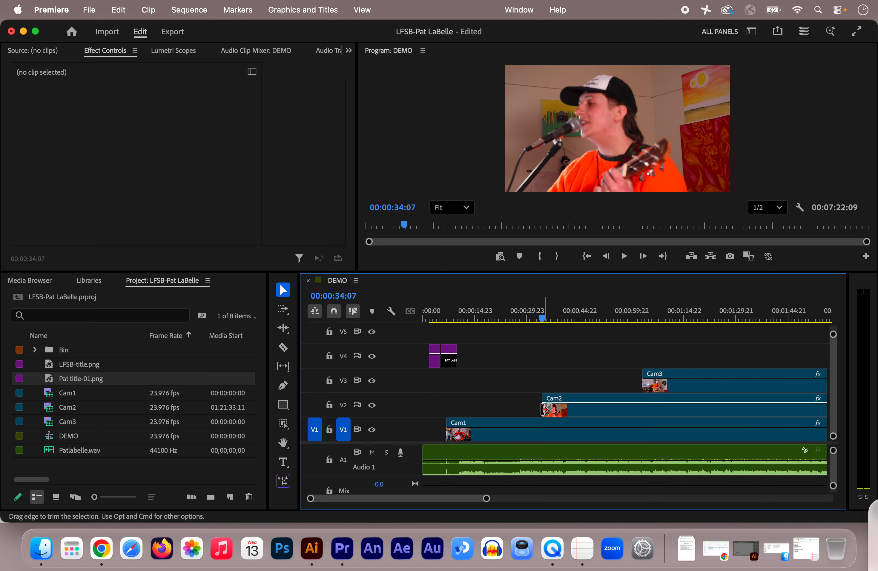
pyautogui.click(372, 406)
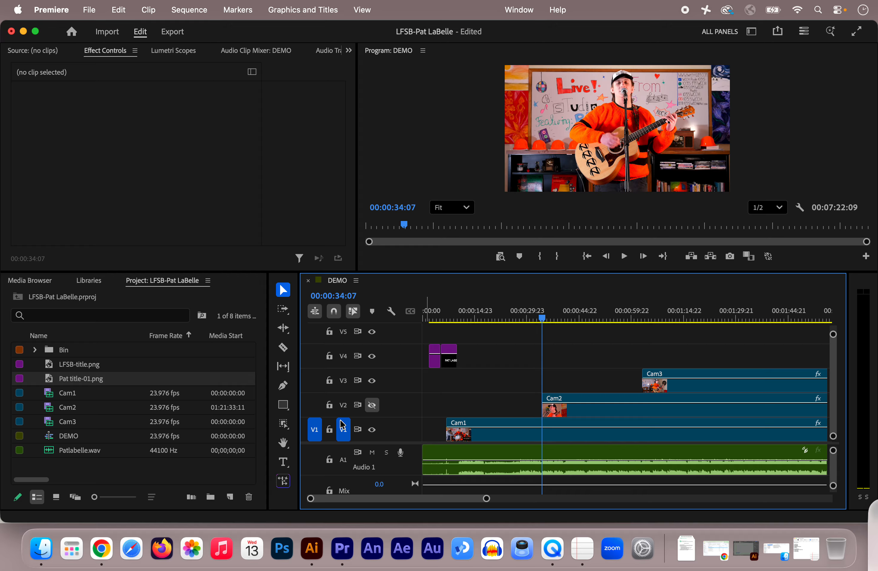
pyautogui.click(372, 405)
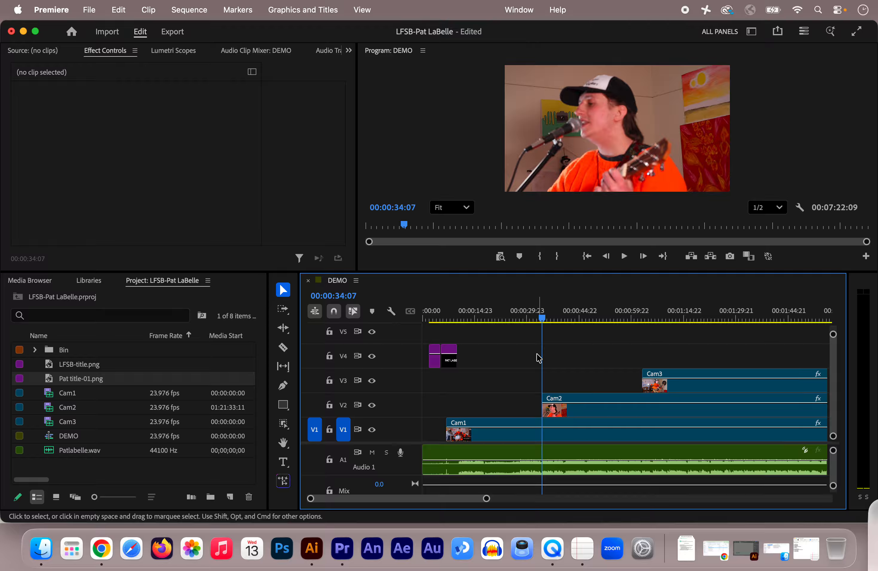
# Review playback around the Cam2 cut and trim Cam2's start to the playhead at 00:00:37:15
pyautogui.moveTo(544, 318); pyautogui.dragTo(525, 325)
pyautogui.press('space')
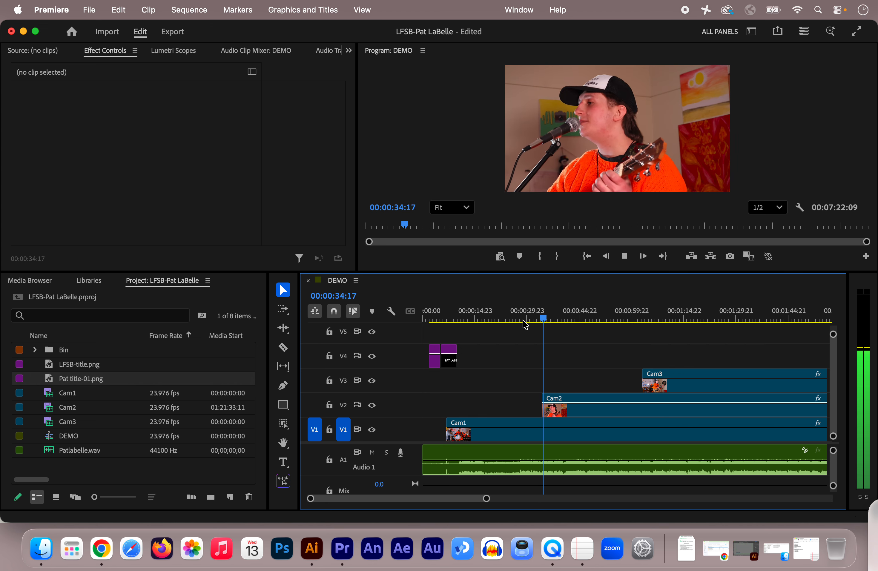
pyautogui.press('space')
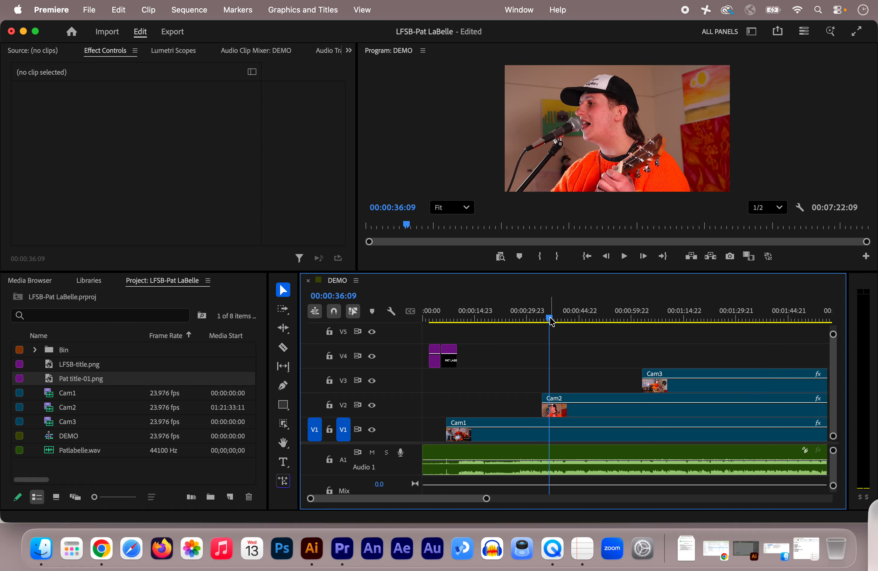
pyautogui.moveTo(550, 321); pyautogui.dragTo(537, 323)
pyautogui.press('space')
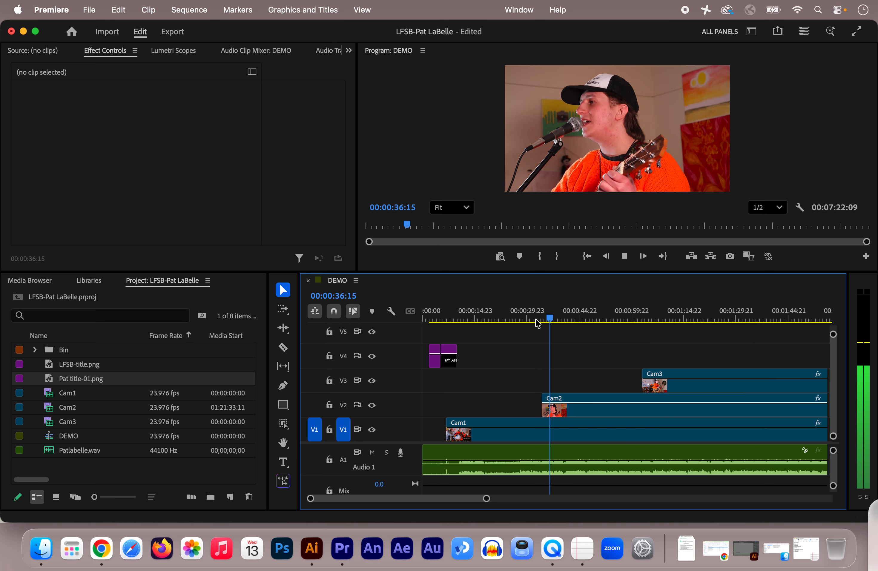
pyautogui.press('space')
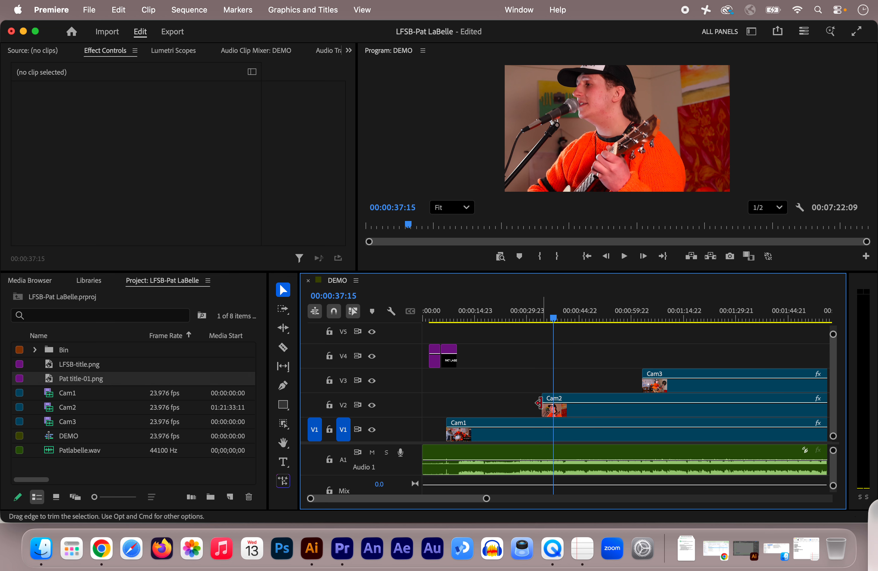
pyautogui.moveTo(544, 410); pyautogui.dragTo(555, 410)
pyautogui.click(554, 321)
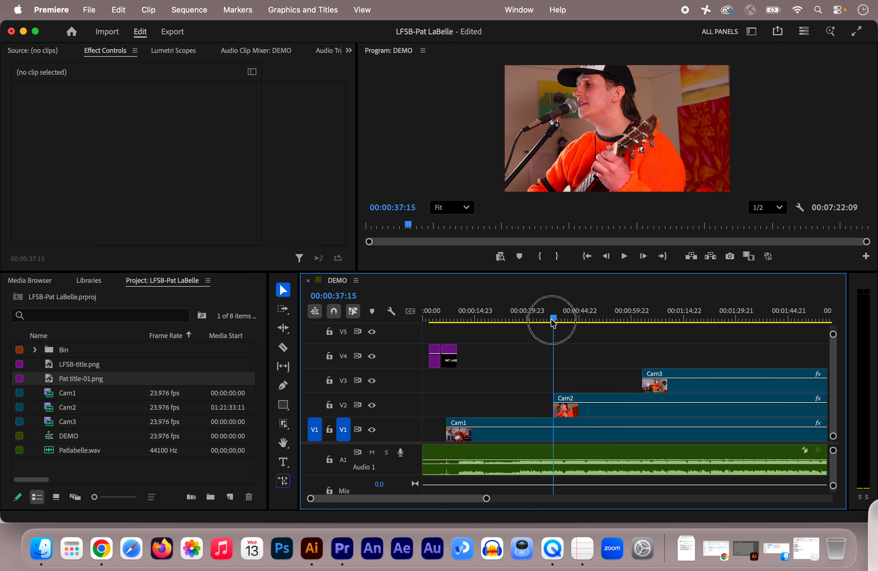
# Extend Cam3's start earlier to 00:00:50:20 and preview the new cut
pyautogui.moveTo(554, 323)
pyautogui.mouseDown()
pyautogui.moveTo(586, 326)
pyautogui.moveTo(547, 331)
pyautogui.mouseUp()
pyautogui.press('space')
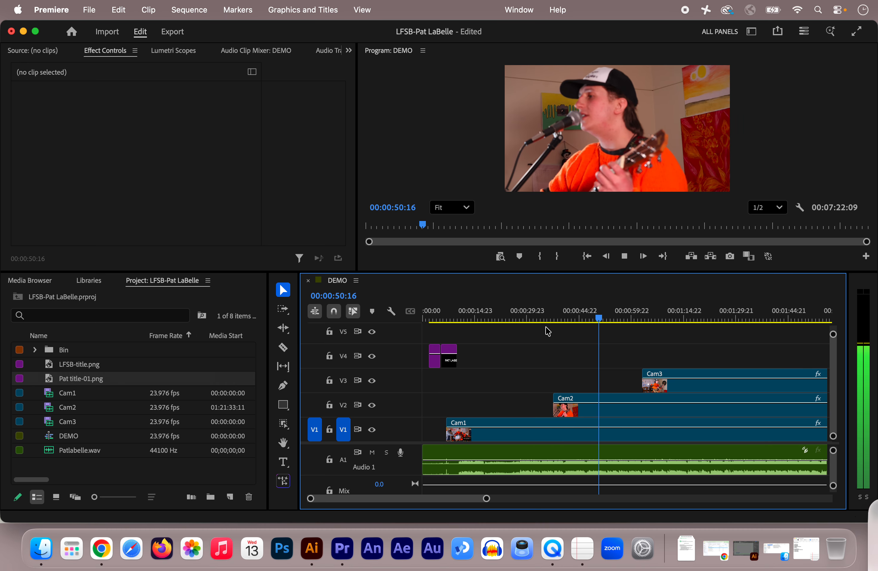
pyautogui.press('space')
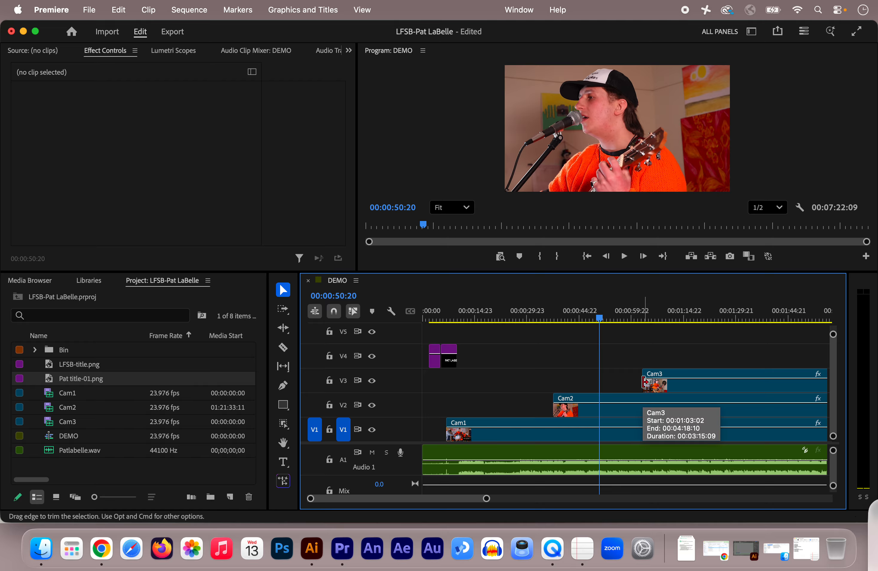
pyautogui.moveTo(645, 382); pyautogui.dragTo(601, 388)
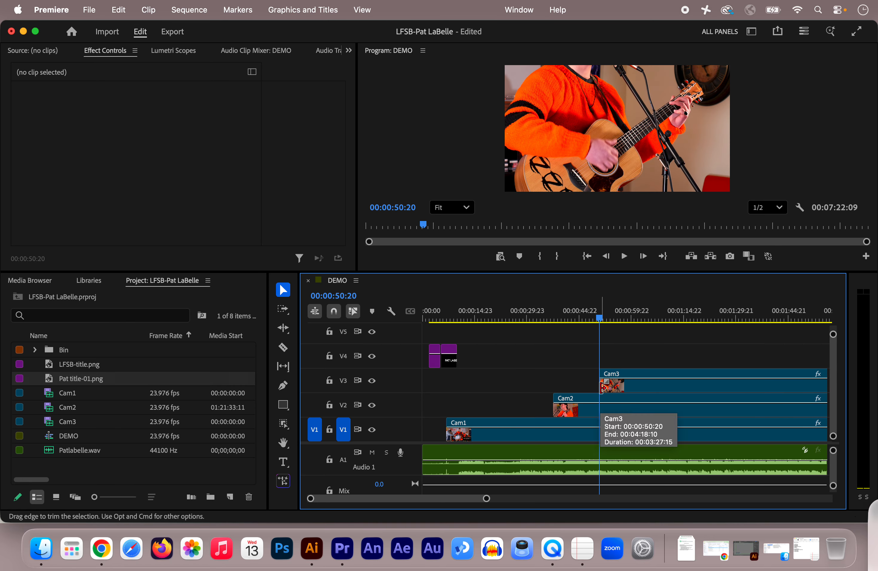
pyautogui.click(588, 317)
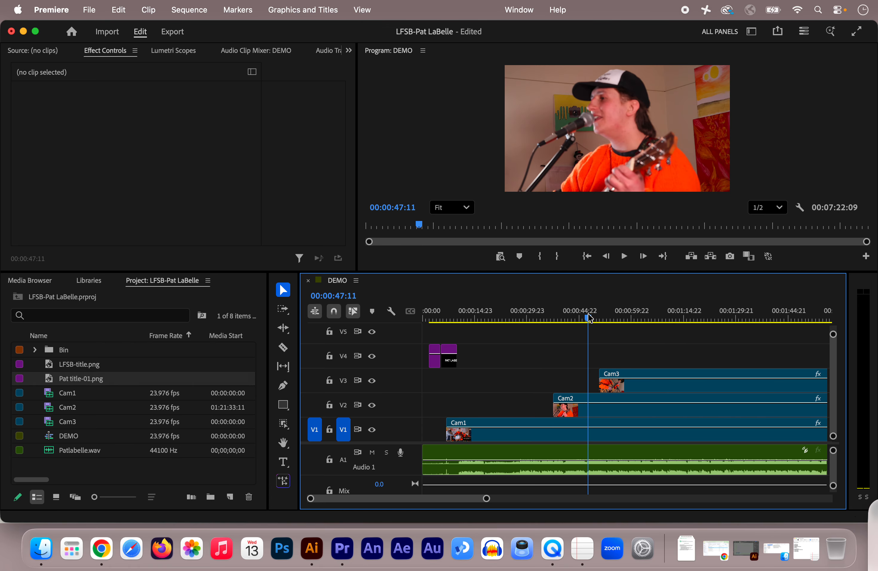
pyautogui.press('space')
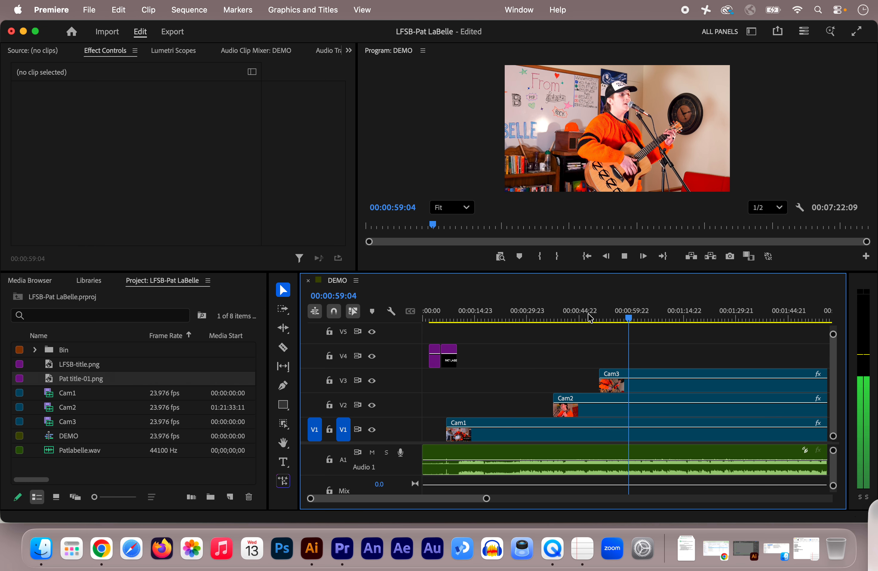
pyautogui.press('space')
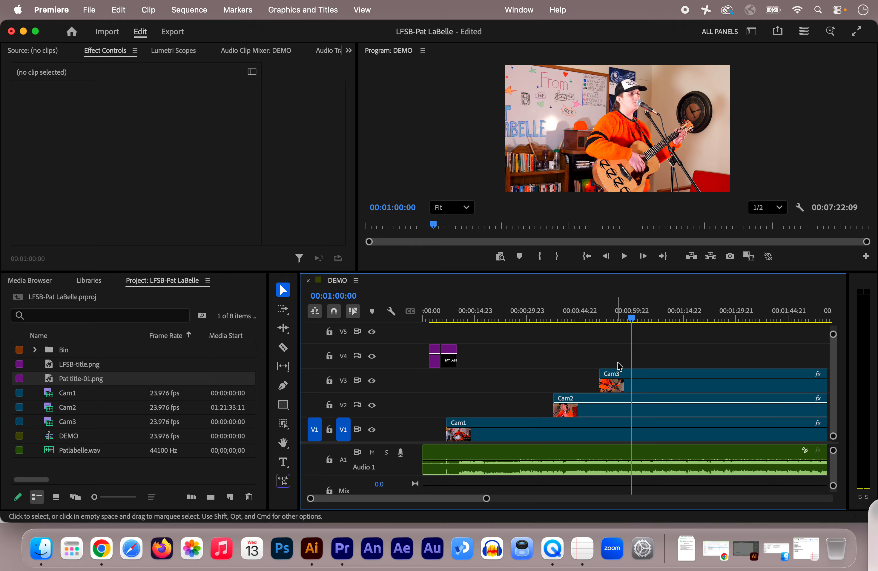
# Select the Cam3 clip, show its Opacity settings in Effect Controls and clear the stray opacity keyframe
pyautogui.click(640, 390)
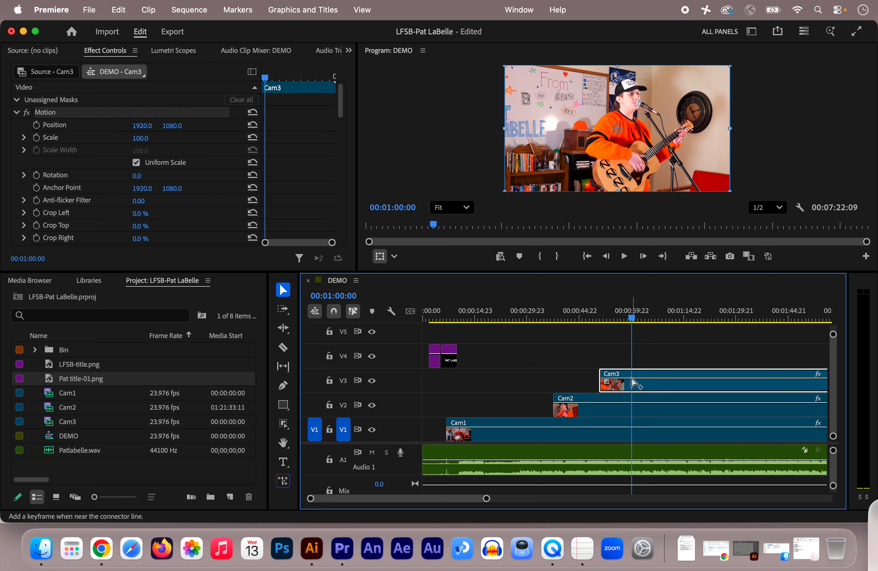
pyautogui.keyDown('super'); pyautogui.click(631, 378); pyautogui.keyUp('super')
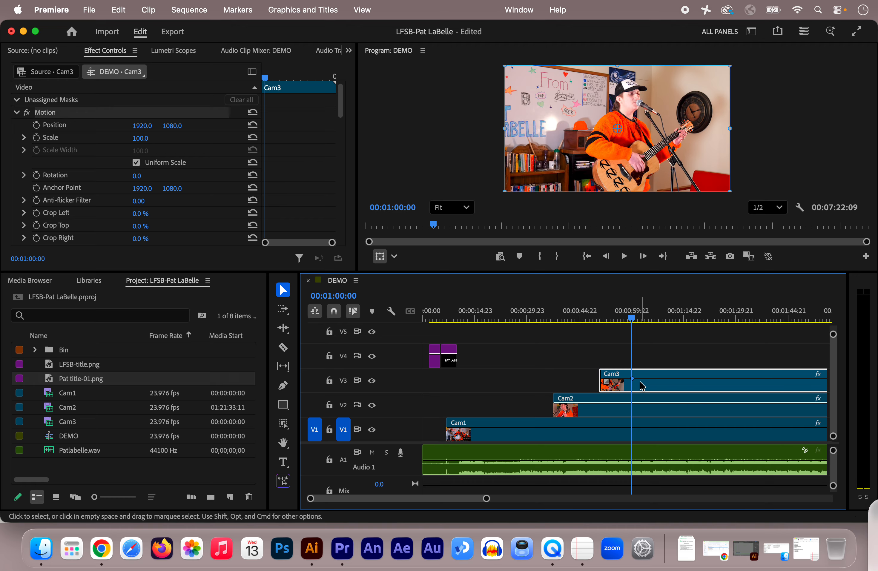
pyautogui.click(16, 112)
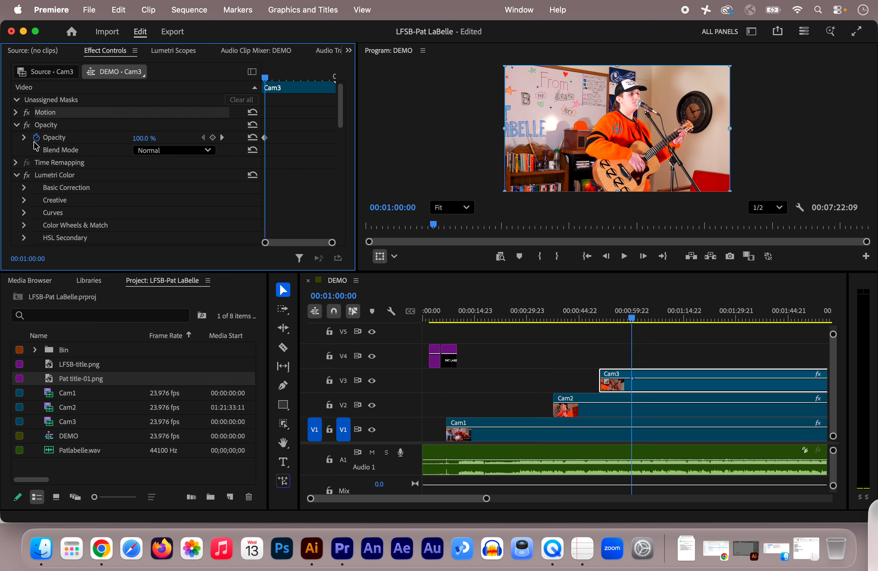
pyautogui.click(56, 138)
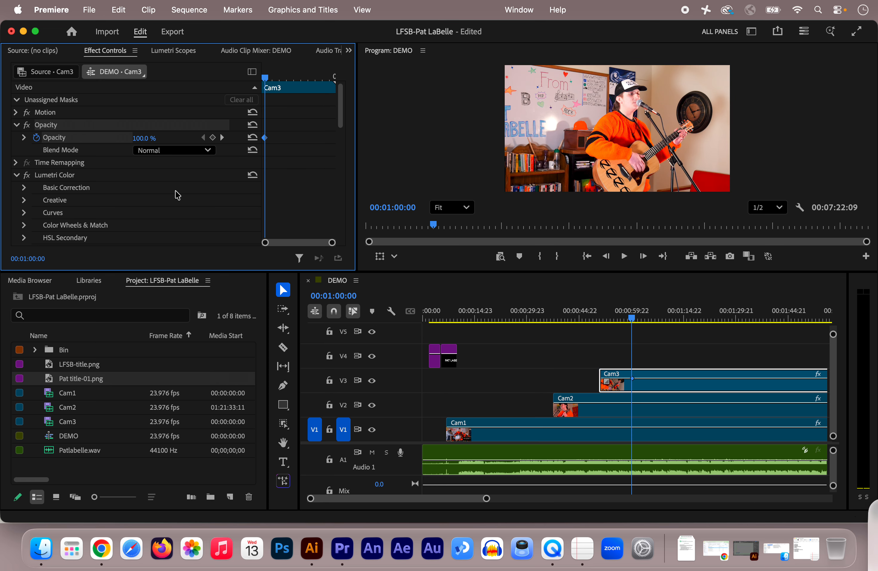
pyautogui.moveTo(332, 243); pyautogui.dragTo(318, 245)
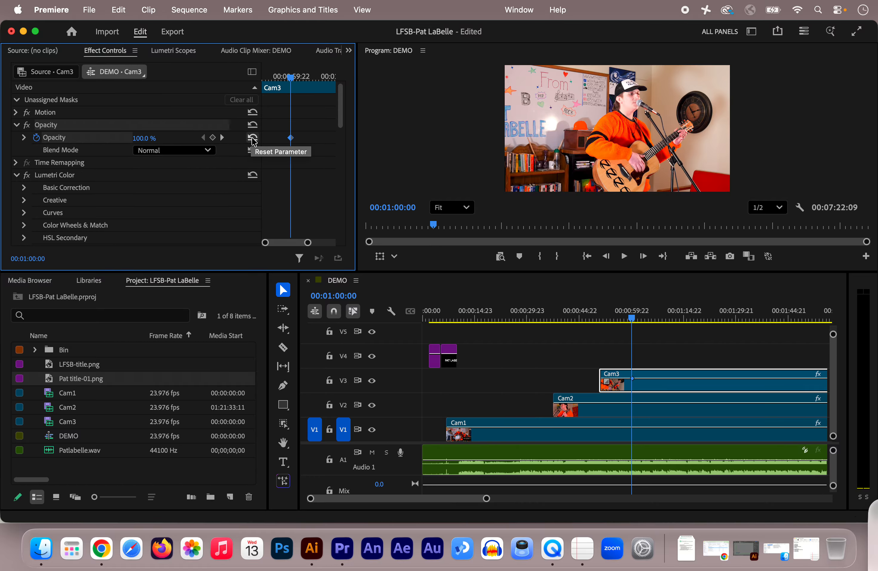
pyautogui.click(289, 137)
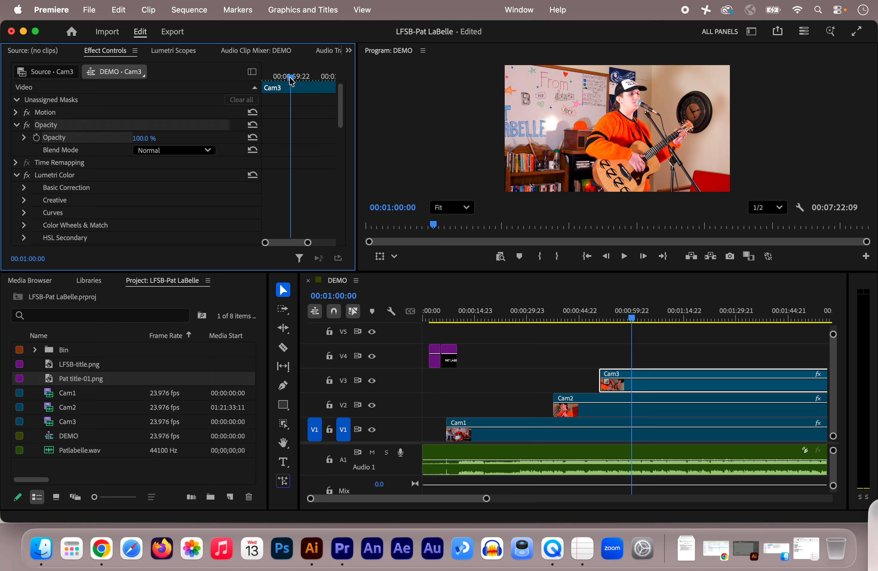
# Enable Opacity animation on Cam3 with a keyframe at 00:00:59:03
pyautogui.moveTo(636, 323)
pyautogui.mouseDown()
pyautogui.moveTo(592, 331)
pyautogui.moveTo(633, 322)
pyautogui.mouseUp()
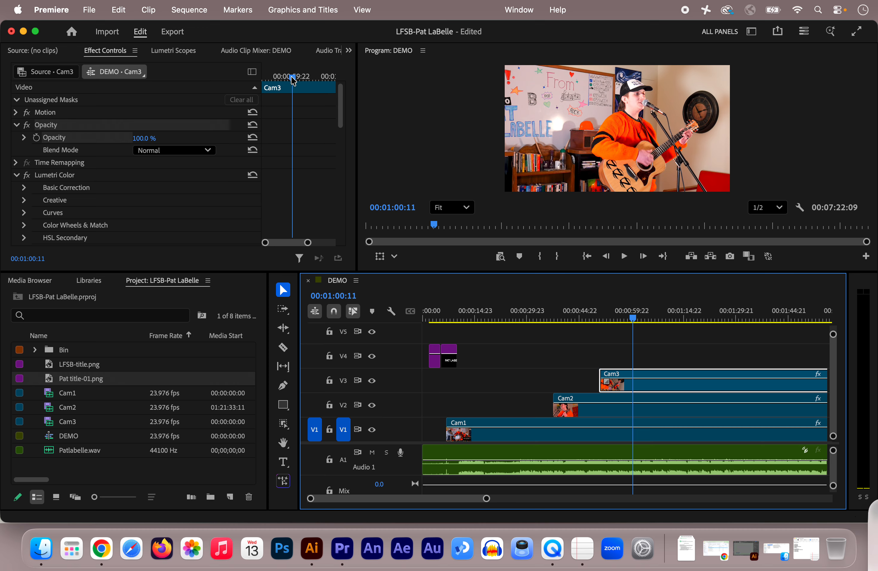
pyautogui.moveTo(292, 77); pyautogui.dragTo(233, 81)
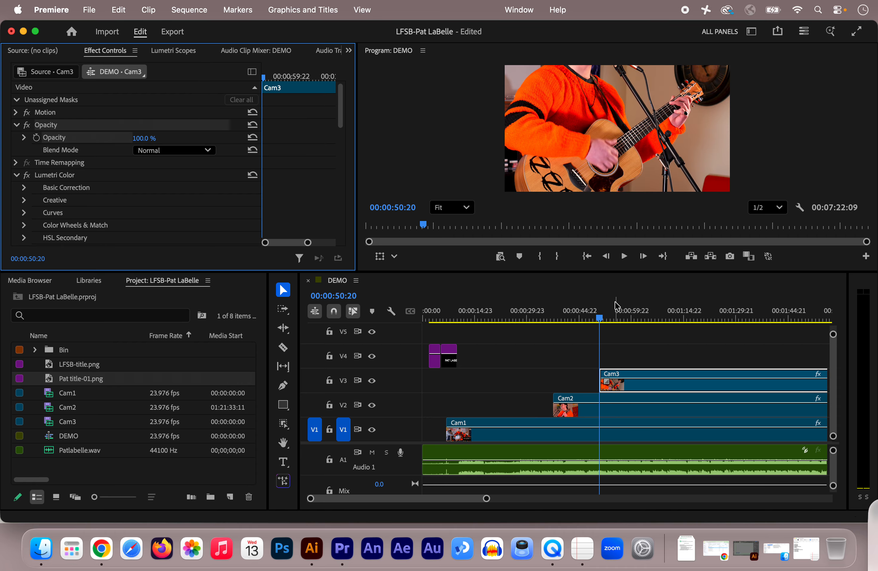
pyautogui.moveTo(264, 78); pyautogui.dragTo(293, 82)
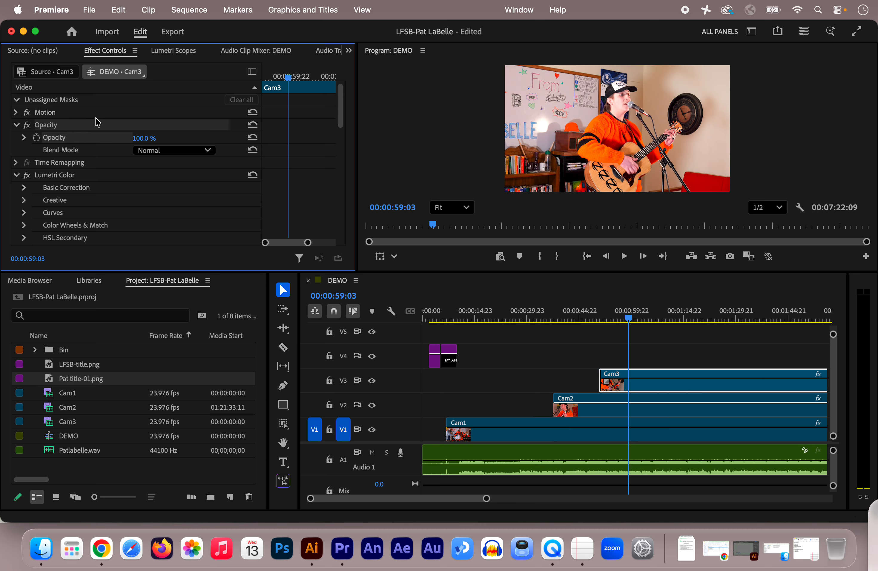
pyautogui.click(37, 137)
# Add a second Opacity keyframe at Cam3's start, 00:00:50:20
pyautogui.moveTo(288, 79); pyautogui.dragTo(255, 88)
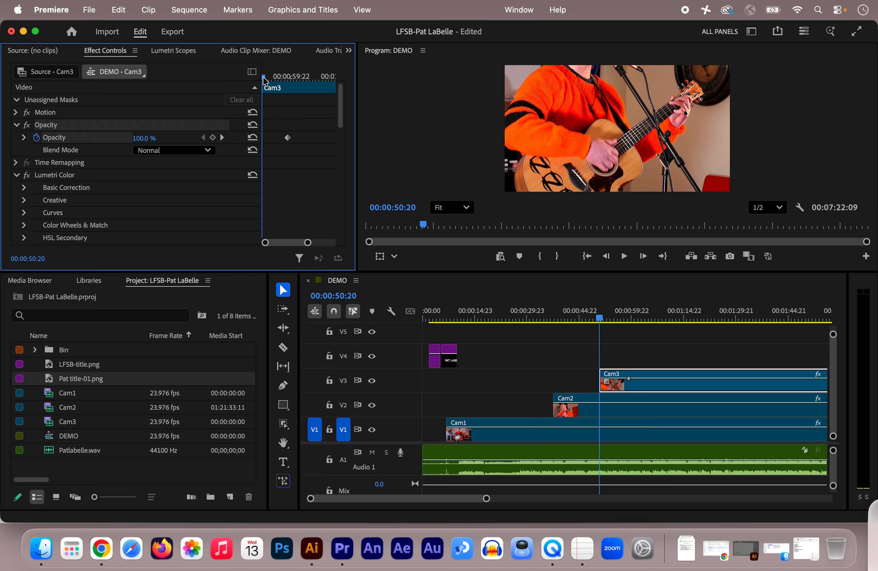
pyautogui.moveTo(264, 77); pyautogui.dragTo(259, 78)
pyautogui.click(213, 138)
pyautogui.click(221, 138)
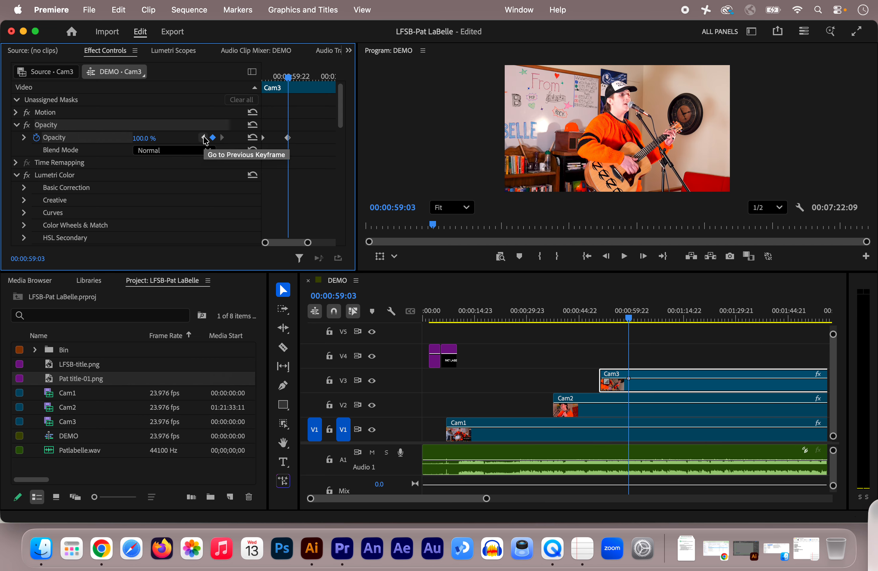
# Move to Cam3's start keyframe at 00:00:50:20 and set its Opacity to 0%
pyautogui.click(204, 138)
pyautogui.click(222, 138)
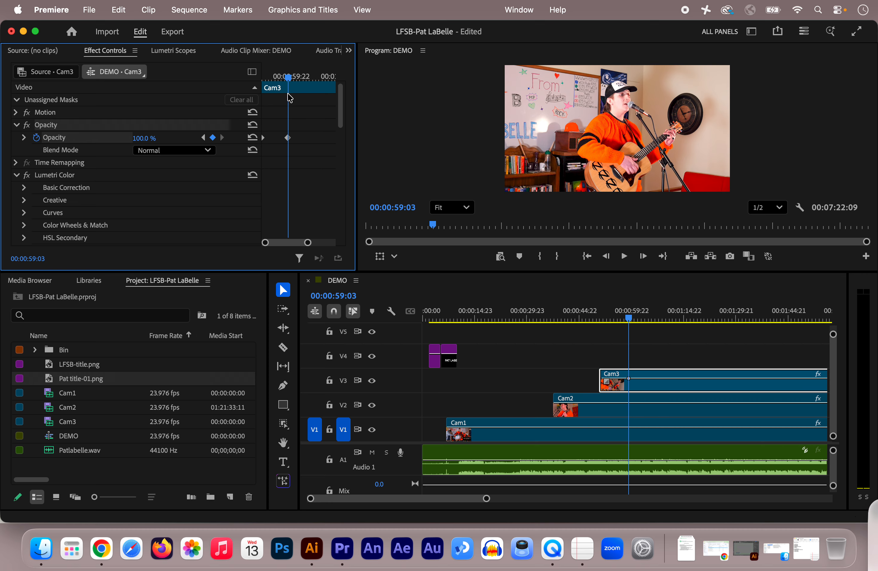
pyautogui.click(204, 138)
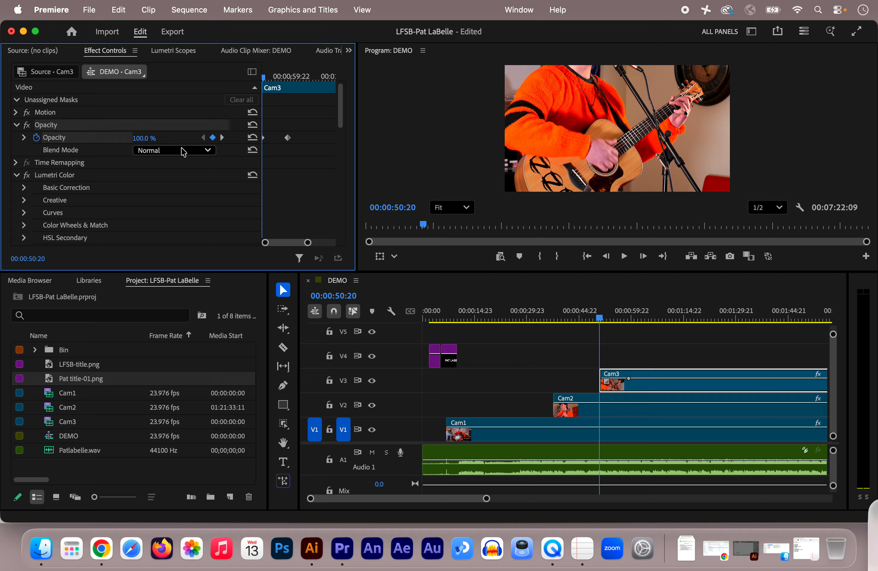
pyautogui.click(139, 138)
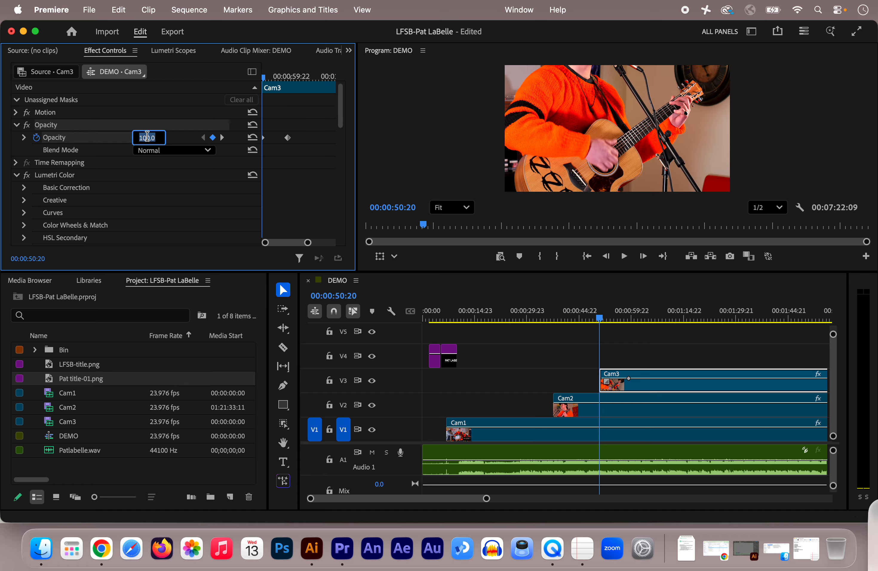
pyautogui.write('0')
pyautogui.press('Return')
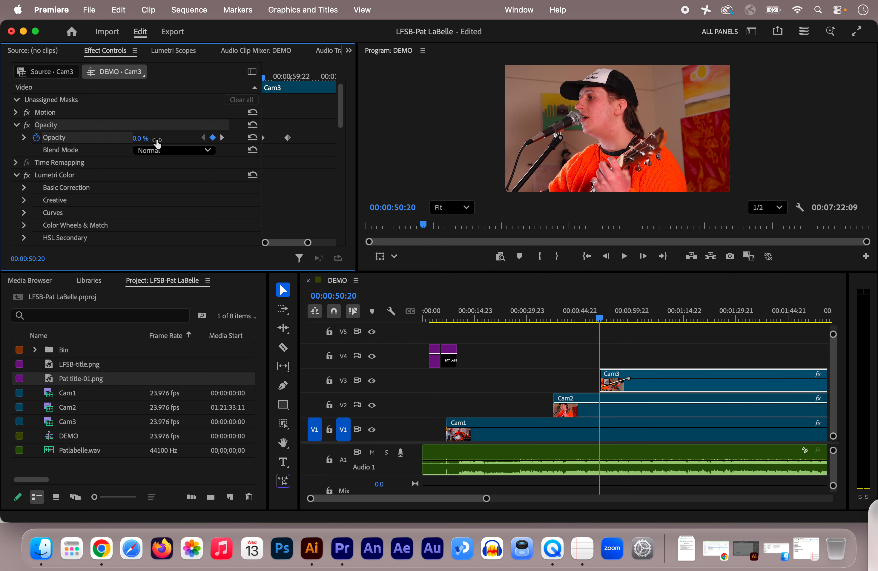
# Expand the Opacity graph in Effect Controls and preview Cam3's new fade-in
pyautogui.click(24, 138)
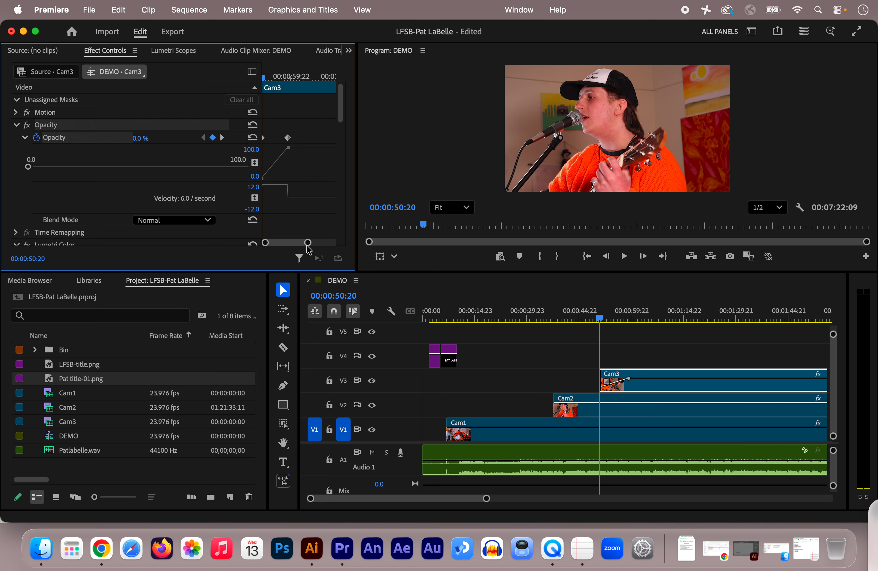
pyautogui.moveTo(307, 242); pyautogui.dragTo(303, 243)
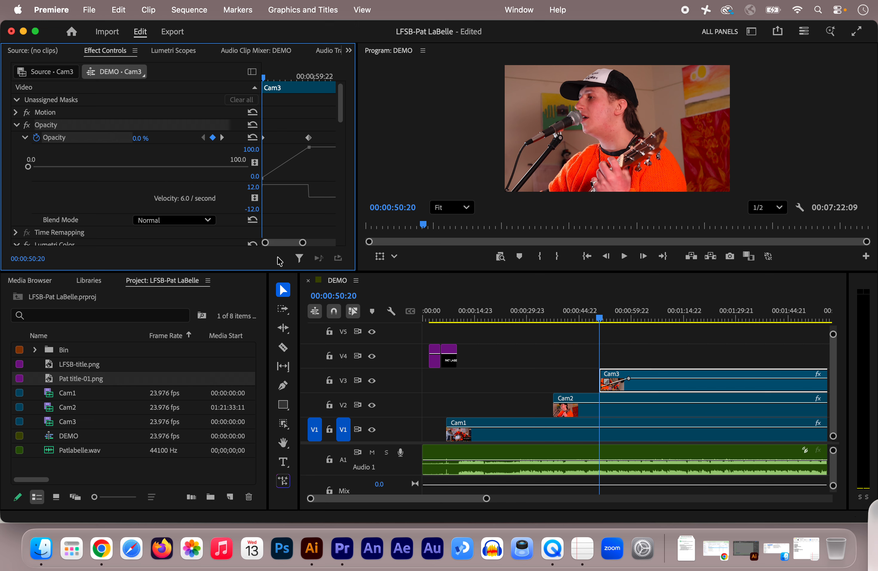
pyautogui.press('space')
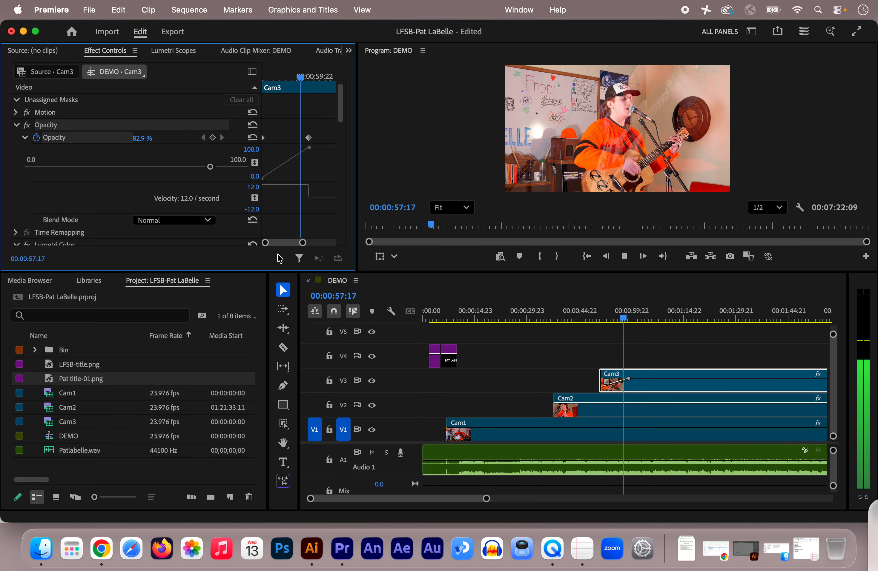
pyautogui.press('space')
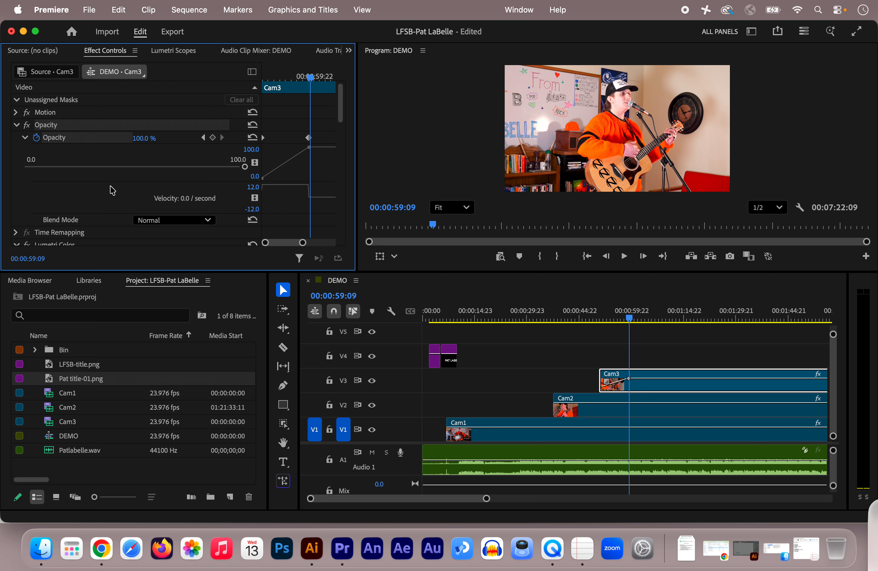
pyautogui.scroll(-10, 114, 195)
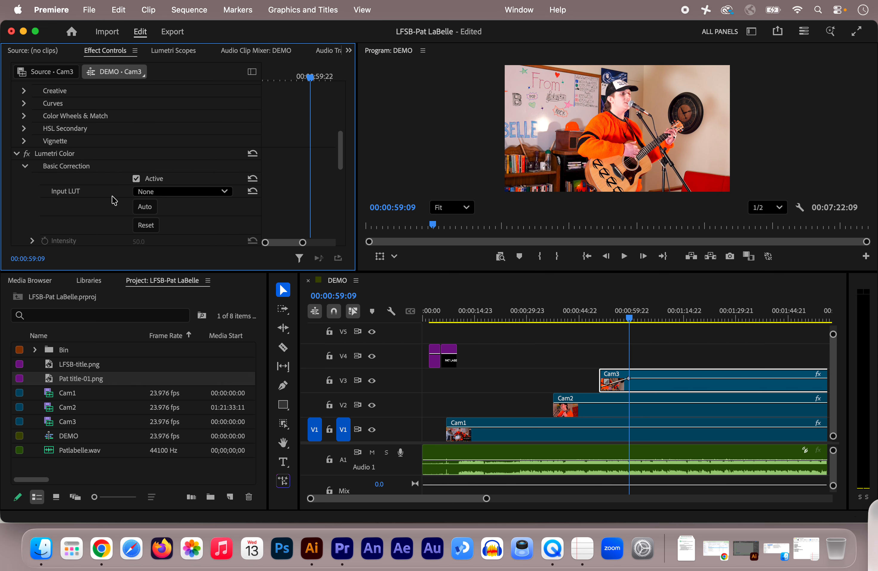
pyautogui.scroll(-8, 103, 202)
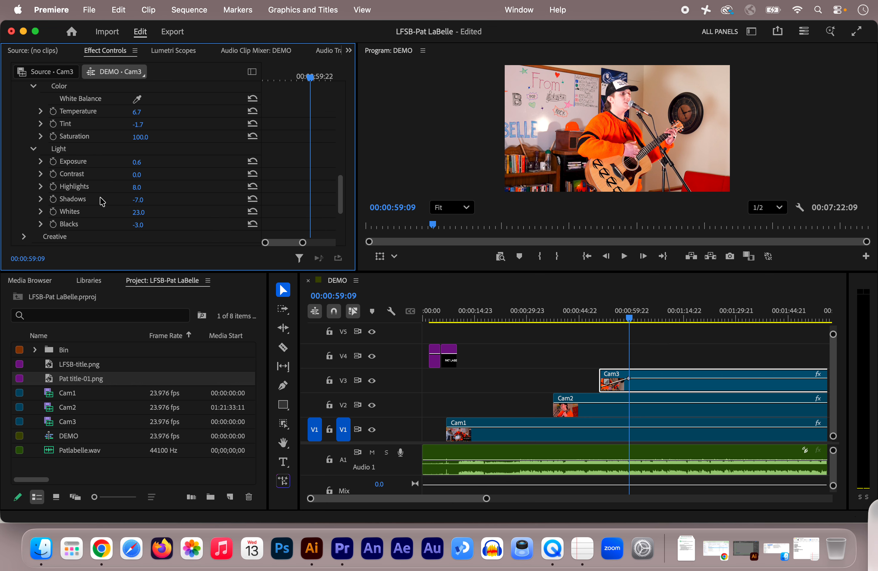
pyautogui.scroll(3, 103, 202)
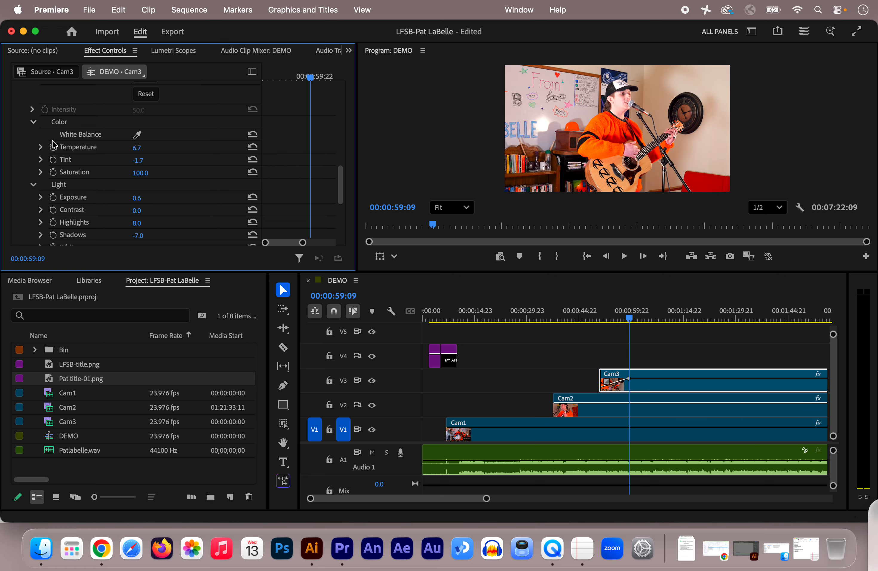
pyautogui.scroll(-3, 54, 145)
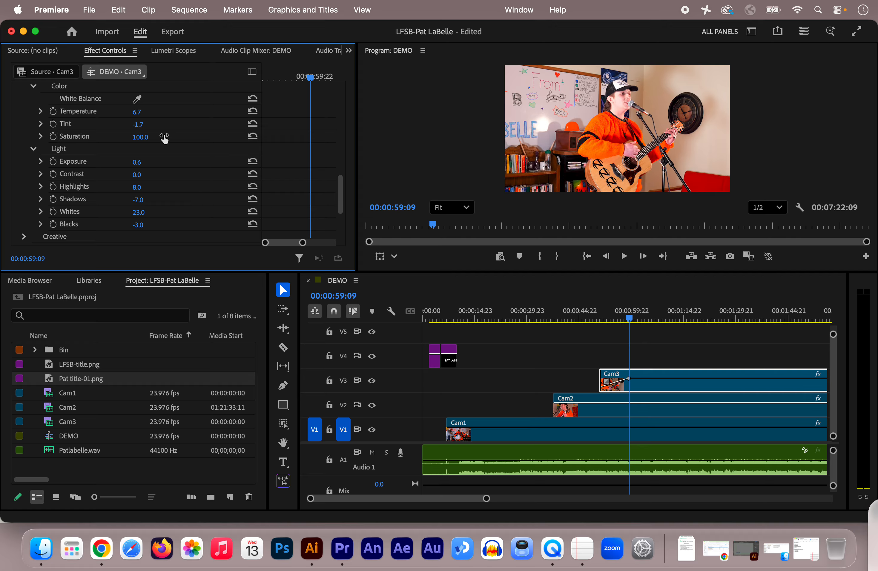
pyautogui.scroll(10, 174, 135)
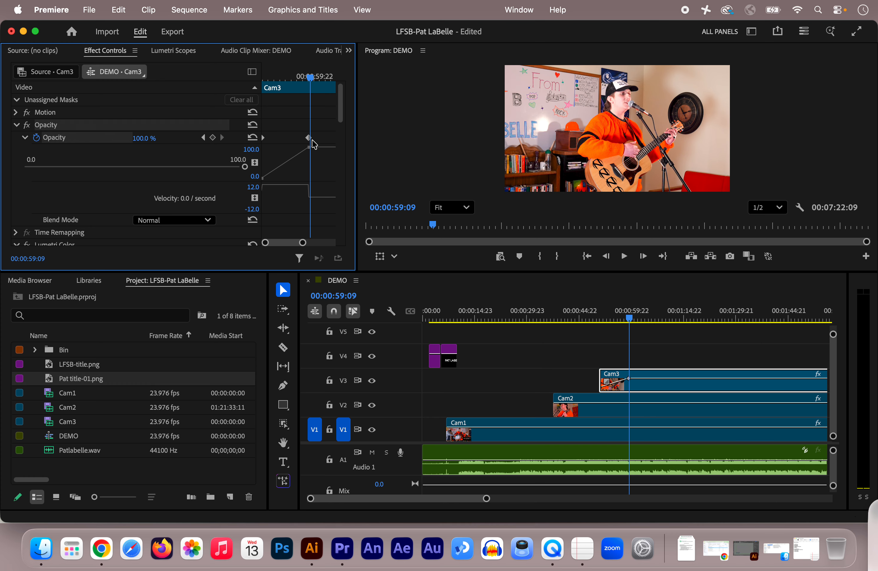
# Smooth the Opacity fade-in with Bezier handles on both keyframes and preview the result
pyautogui.click(263, 179)
pyautogui.moveTo(267, 187)
pyautogui.mouseDown()
pyautogui.moveTo(274, 175)
pyautogui.moveTo(284, 177)
pyautogui.moveTo(274, 181)
pyautogui.mouseUp()
pyautogui.moveTo(307, 191); pyautogui.dragTo(299, 190)
pyautogui.moveTo(298, 153); pyautogui.dragTo(296, 149)
pyautogui.moveTo(296, 148); pyautogui.dragTo(296, 148)
pyautogui.click(271, 181)
pyautogui.moveTo(630, 318); pyautogui.dragTo(595, 323)
pyautogui.press('space')
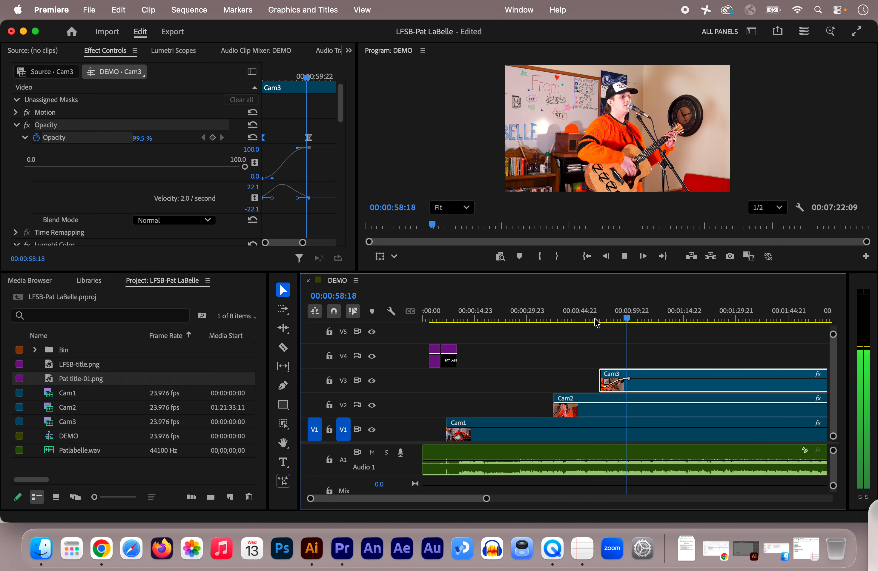
pyautogui.press('space')
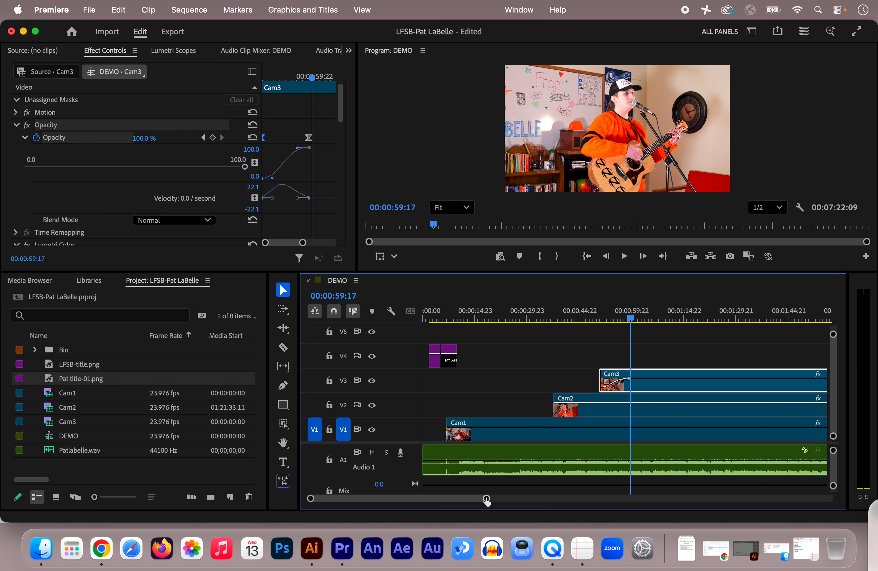
# Split the Cam3 clip with the Razor tool at 00:01:28:13
pyautogui.moveTo(487, 499); pyautogui.dragTo(506, 499)
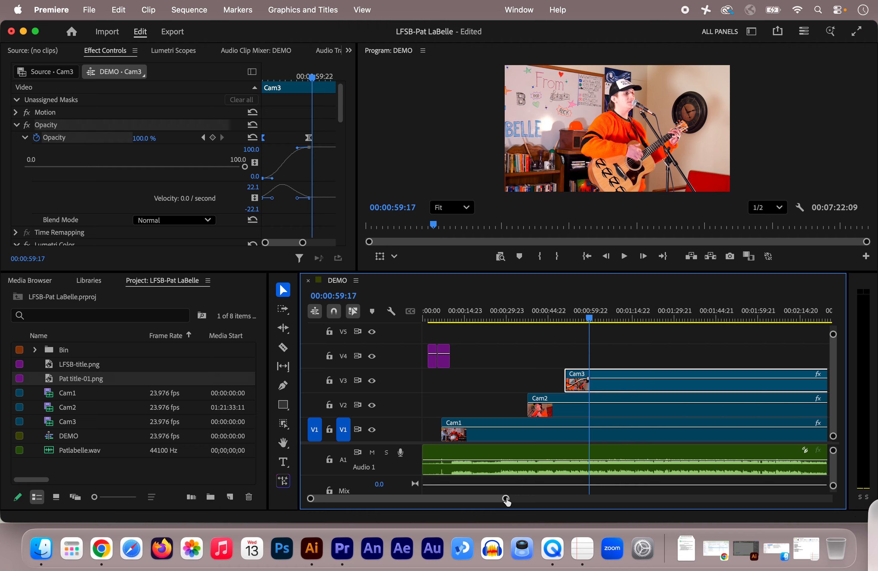
pyautogui.moveTo(506, 501); pyautogui.dragTo(528, 499)
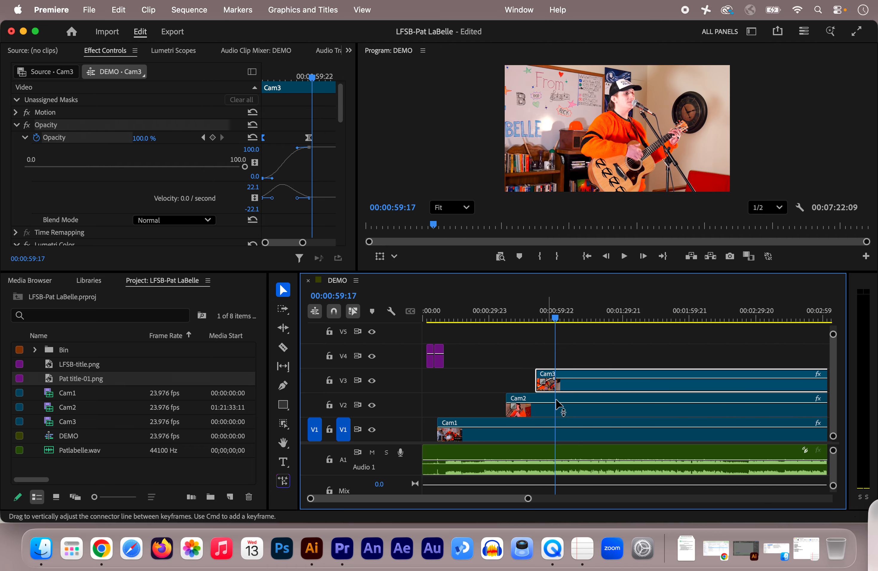
pyautogui.moveTo(556, 319); pyautogui.dragTo(620, 318)
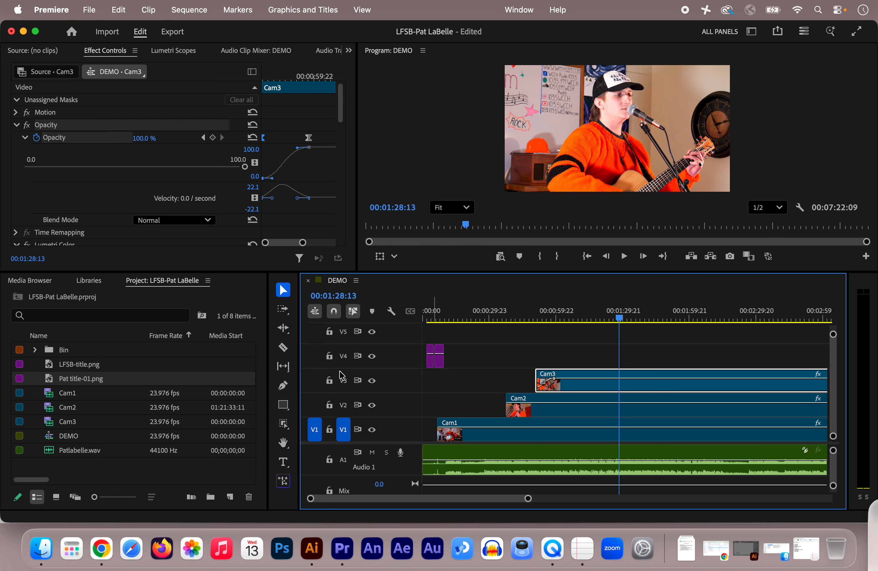
pyautogui.click(283, 347)
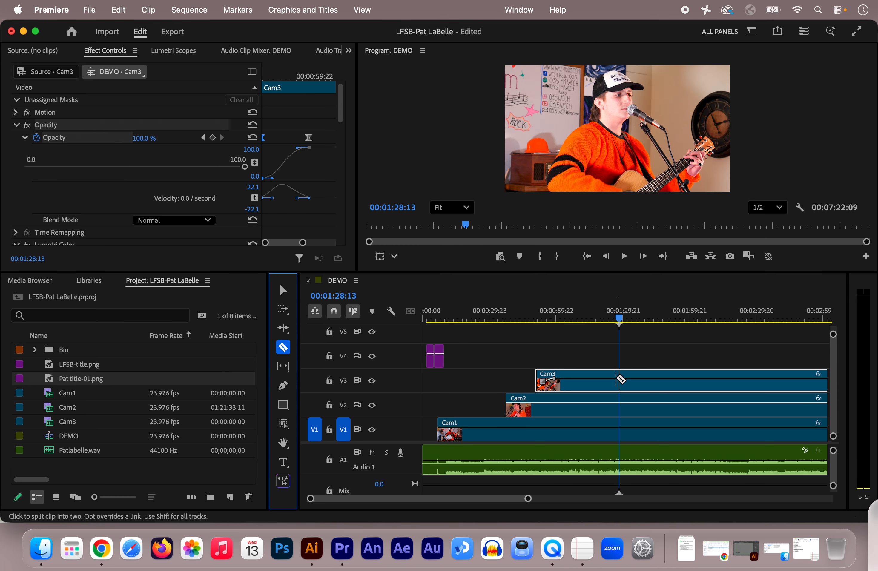
pyautogui.click(619, 380)
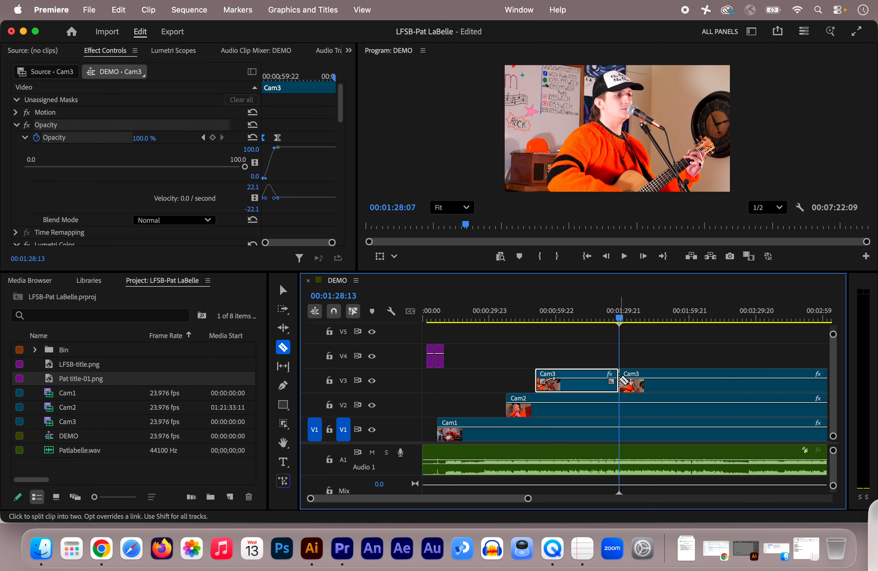
# Move the split-off second Cam3 segment later along V3 and preview the cut
pyautogui.click(283, 289)
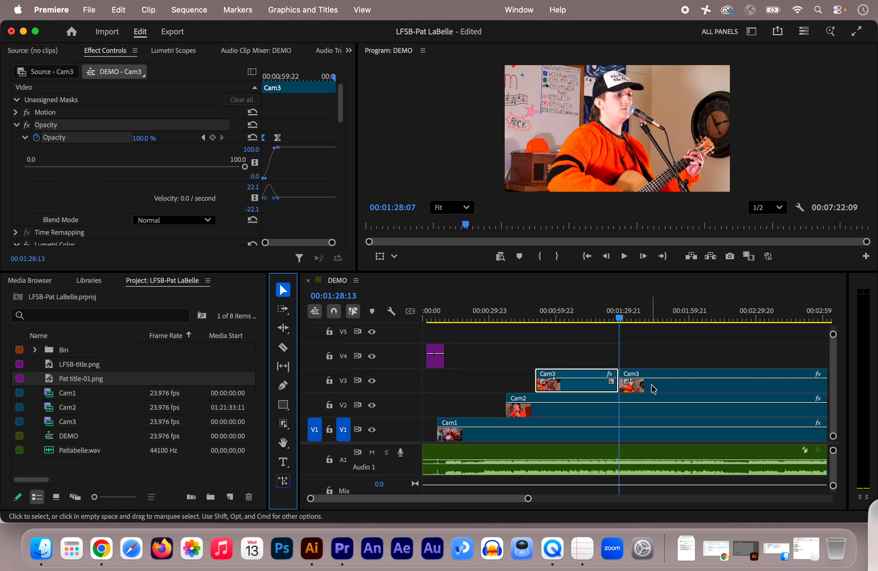
pyautogui.click(622, 386)
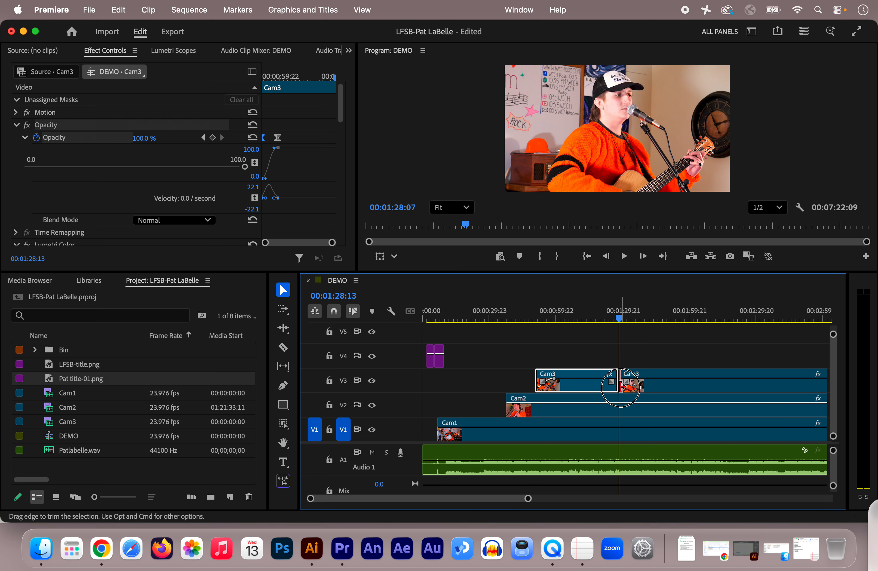
pyautogui.moveTo(620, 386); pyautogui.dragTo(743, 375)
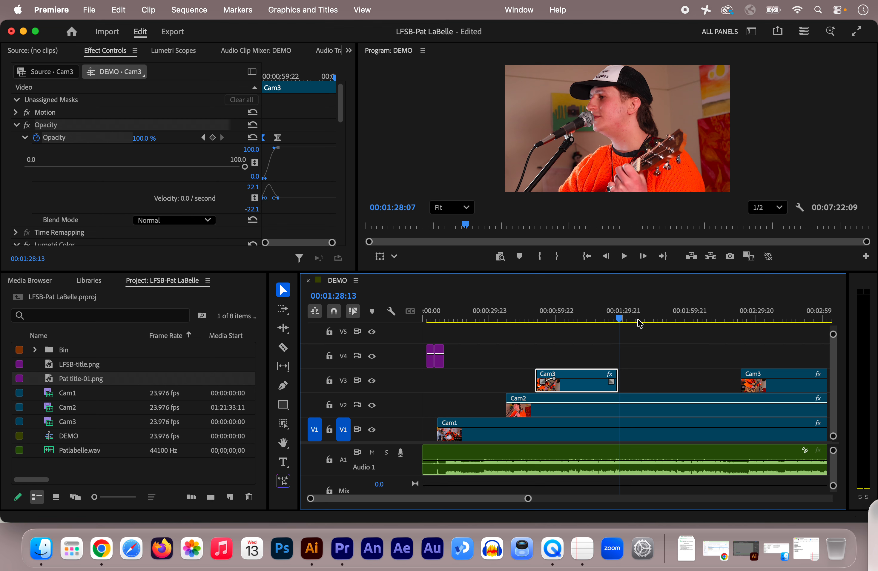
pyautogui.moveTo(619, 321); pyautogui.dragTo(608, 323)
pyautogui.press('space')
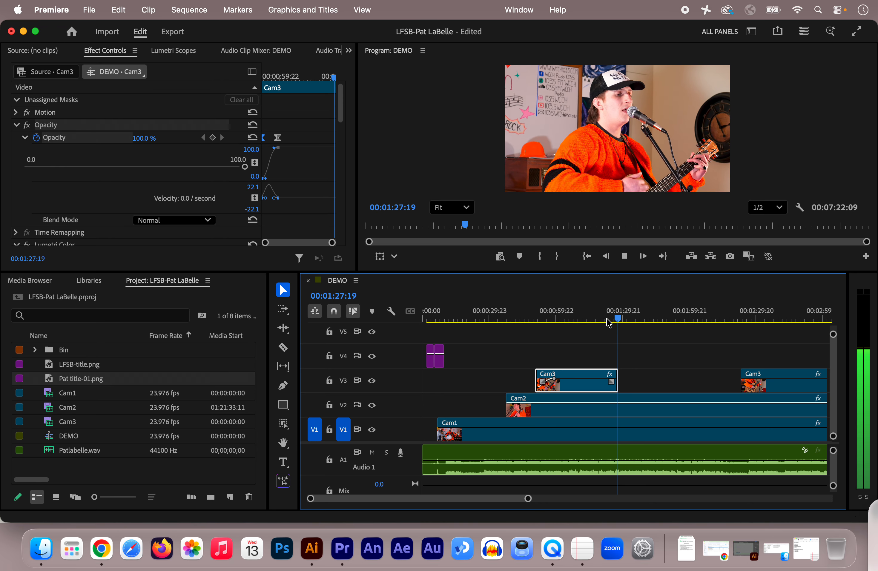
pyautogui.press('space')
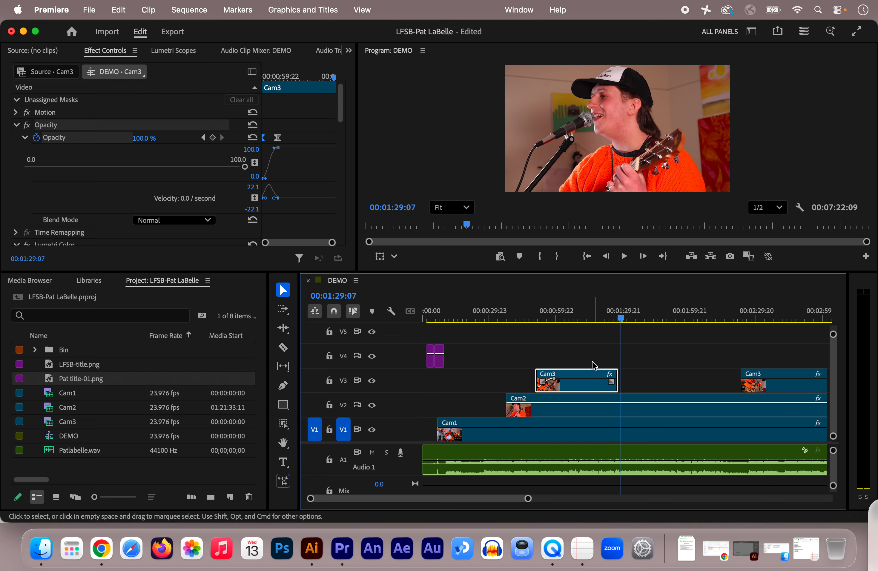
# Add an Opacity keyframe on the first Cam3 segment shortly before its end
pyautogui.moveTo(622, 319); pyautogui.dragTo(611, 318)
pyautogui.moveTo(528, 499); pyautogui.dragTo(459, 498)
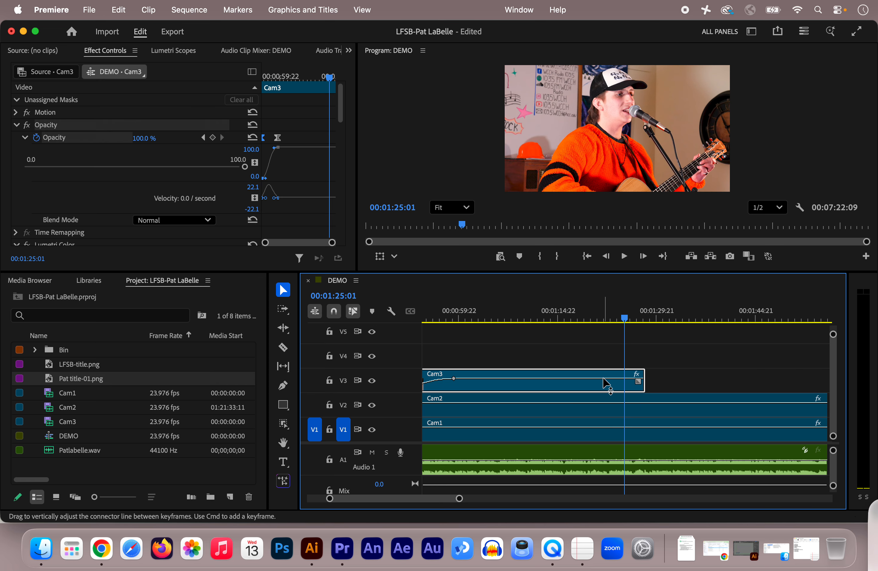
pyautogui.moveTo(602, 379)
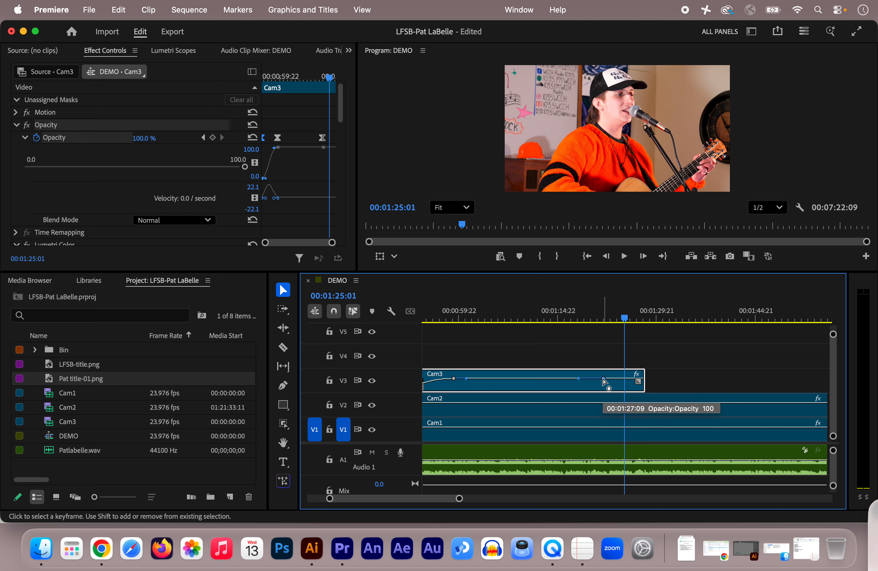
pyautogui.keyDown('super'); pyautogui.click(602, 378); pyautogui.keyUp('super')
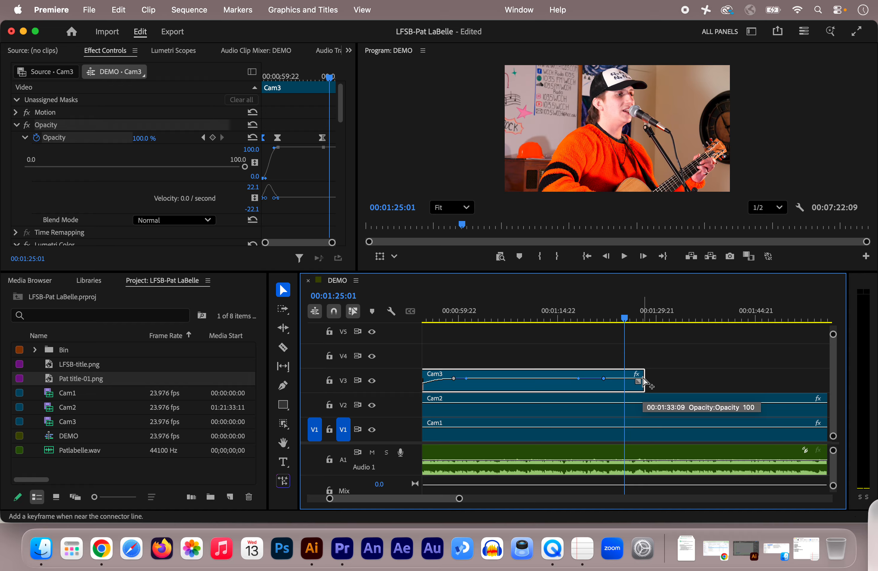
# Drag the segment's end Opacity point down to fade out and curve the transition
pyautogui.moveTo(643, 377); pyautogui.dragTo(644, 379)
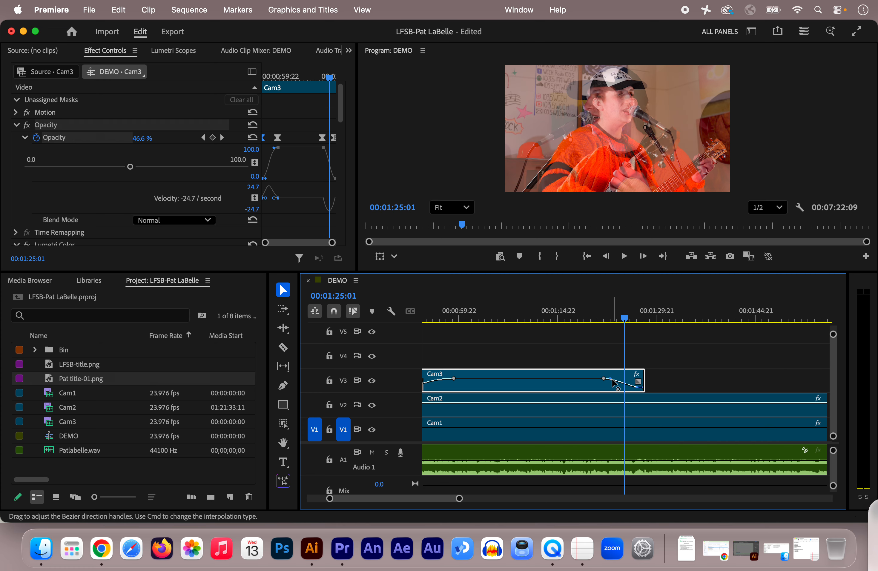
pyautogui.moveTo(611, 381); pyautogui.dragTo(631, 388)
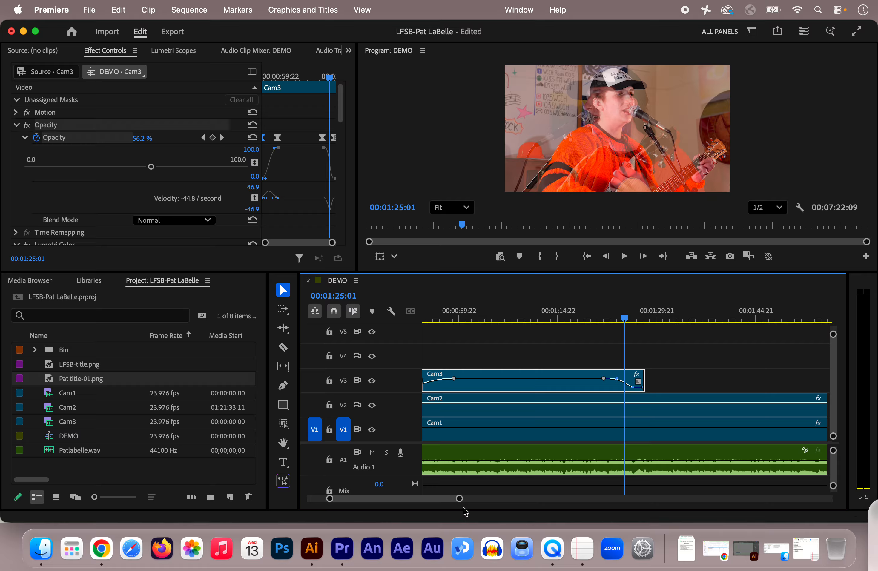
pyautogui.moveTo(459, 501); pyautogui.dragTo(425, 500)
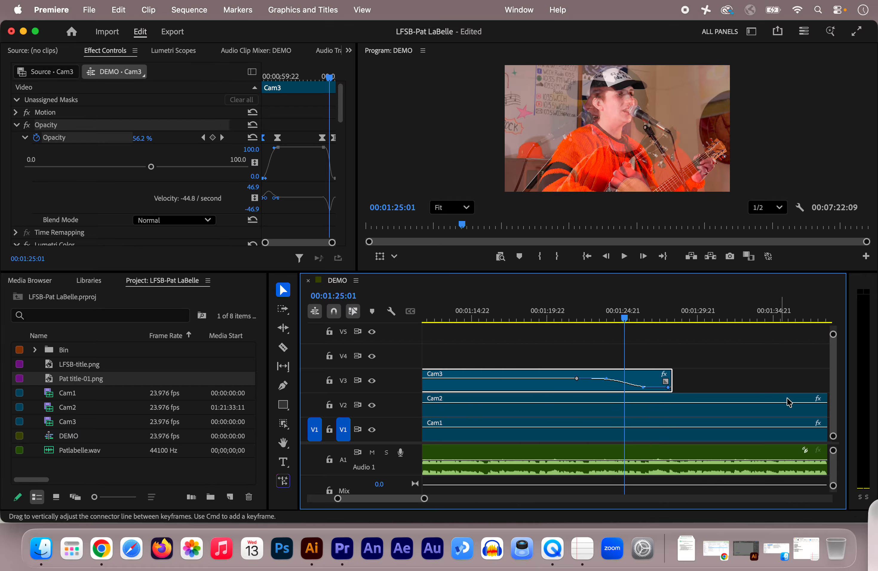
pyautogui.click(832, 335)
pyautogui.moveTo(832, 335); pyautogui.dragTo(831, 338)
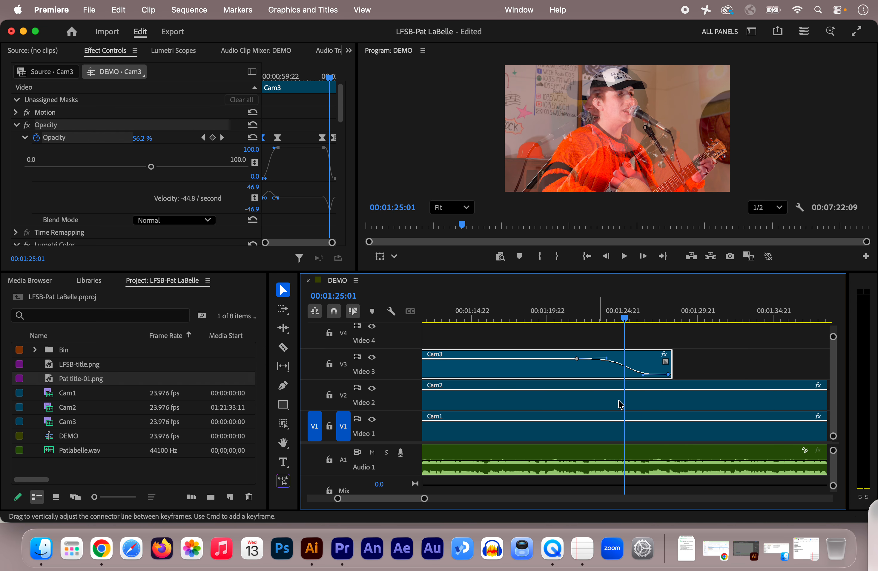
pyautogui.moveTo(423, 502); pyautogui.dragTo(490, 501)
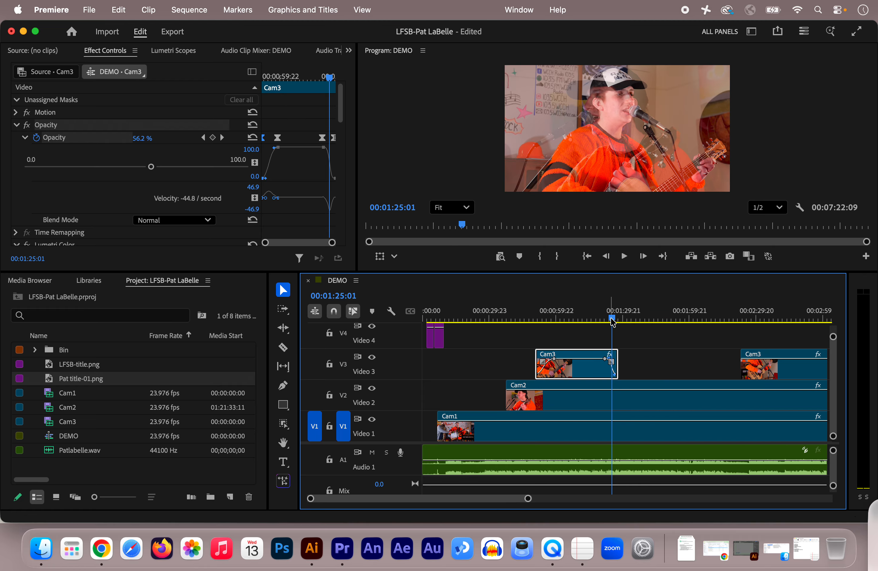
pyautogui.click(601, 321)
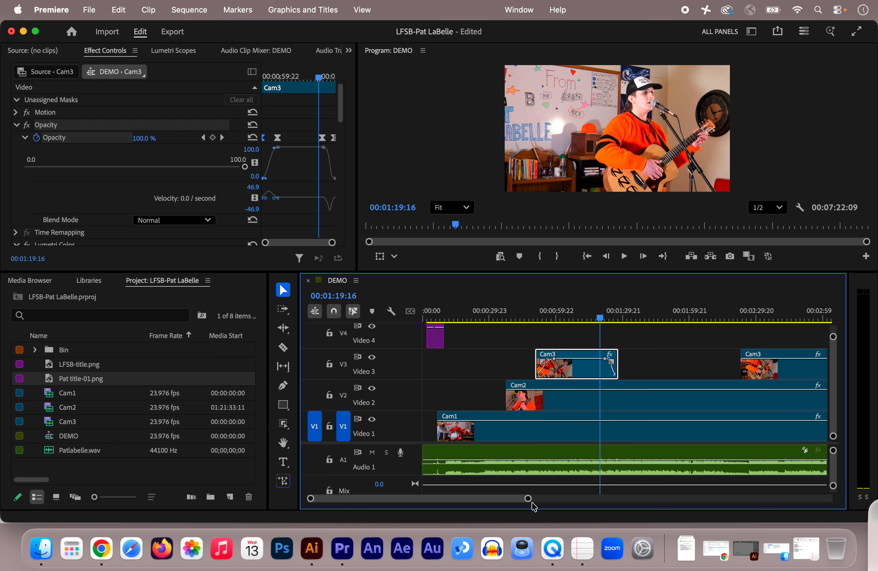
pyautogui.moveTo(527, 498); pyautogui.dragTo(555, 504)
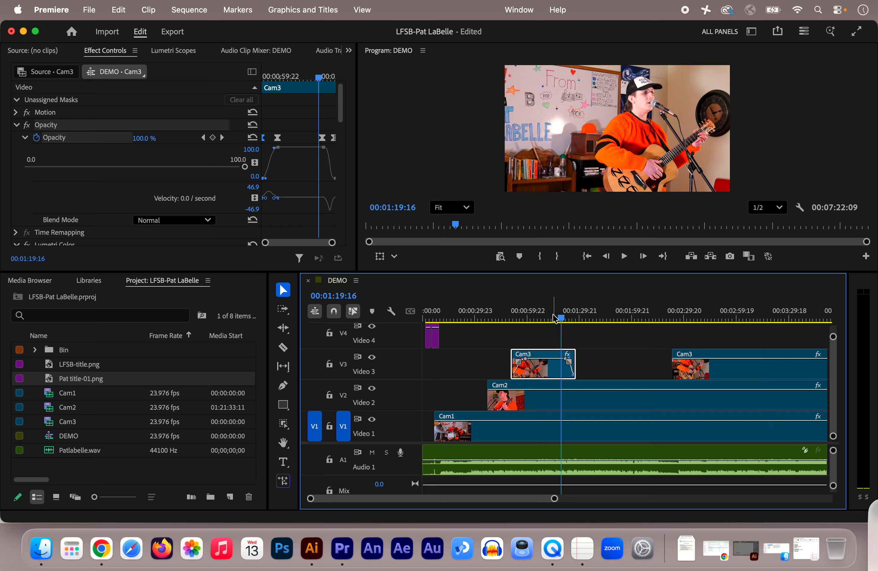
# Select the later Cam3 segment on V3 and park the playhead at 00:02:23:17 near its start
pyautogui.click(696, 371)
pyautogui.click(669, 318)
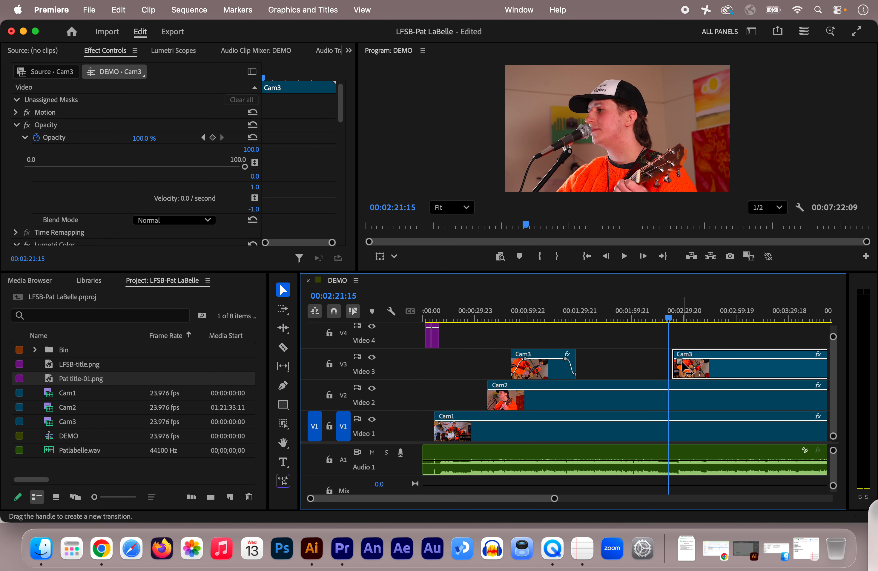
pyautogui.click(670, 317)
pyautogui.moveTo(670, 318); pyautogui.dragTo(676, 318)
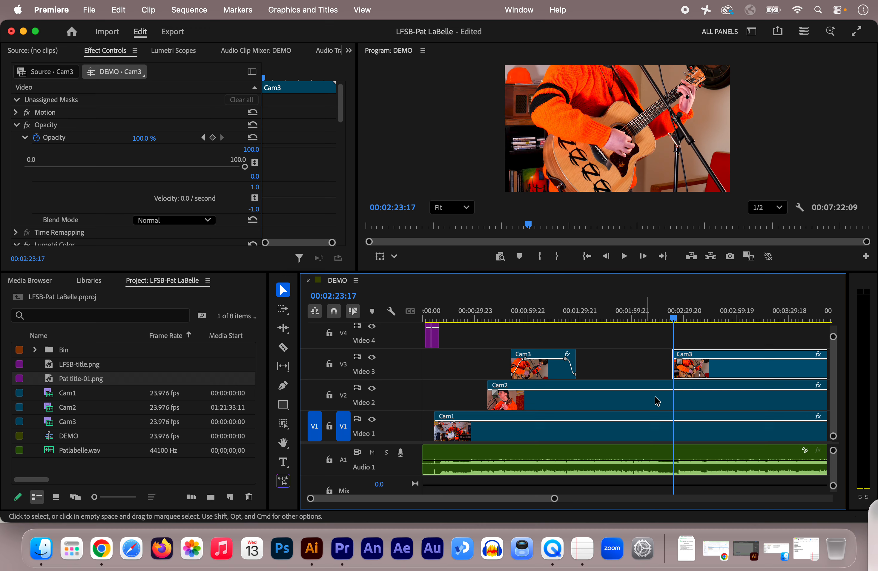
pyautogui.click(689, 367)
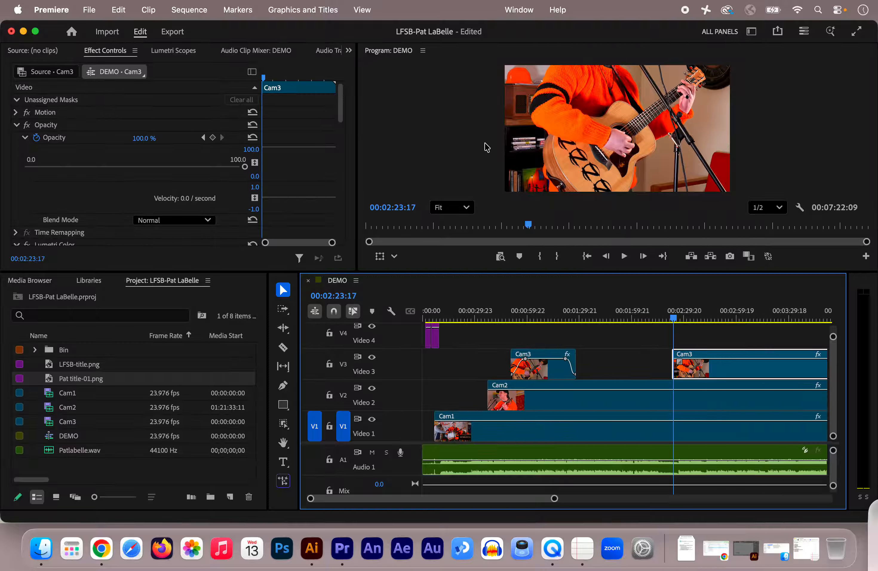
# Switch to the Effects workspace
pyautogui.click(518, 9)
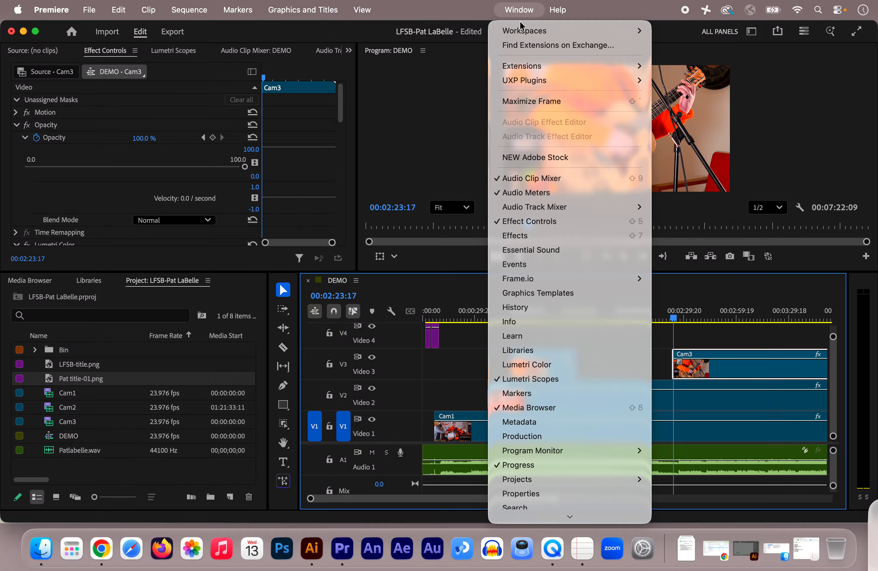
pyautogui.moveTo(523, 30)
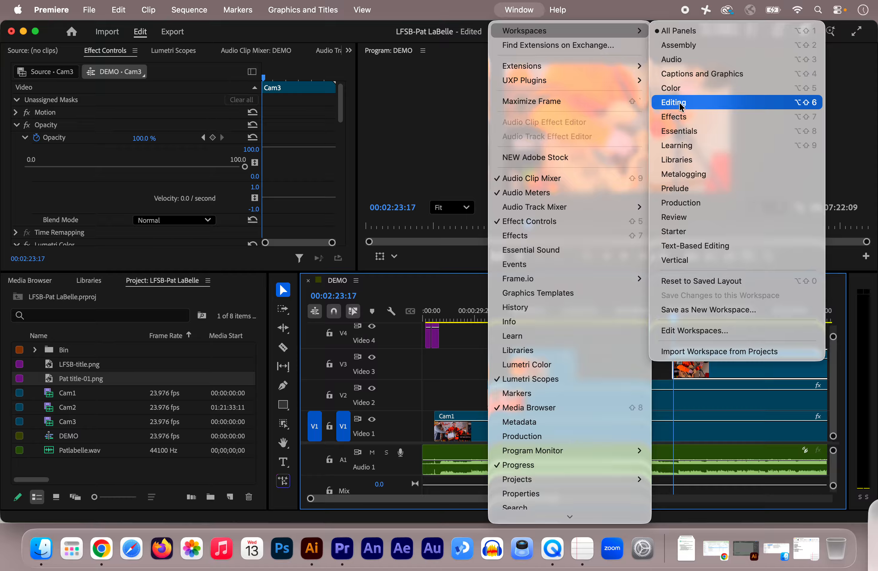
pyautogui.click(674, 117)
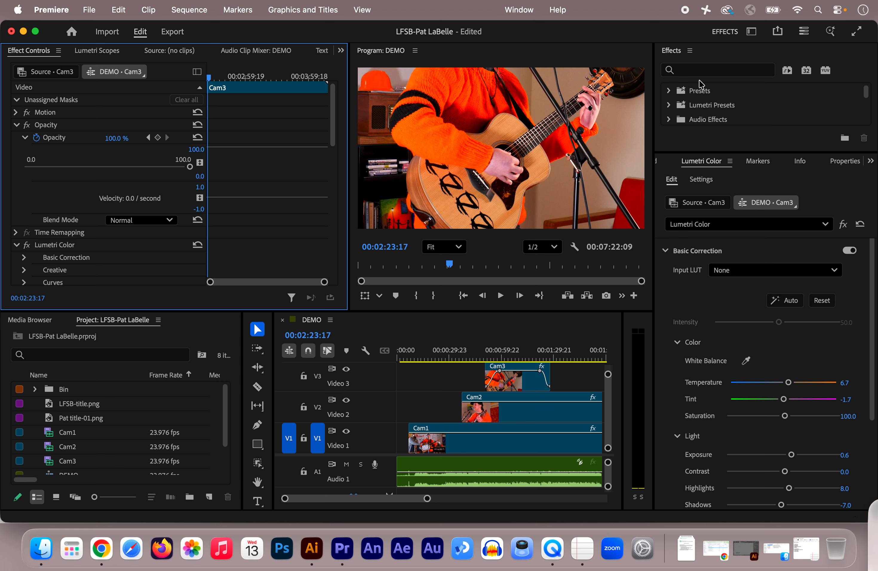
# Enlarge the Effects panel and open the Video Transitions > Dissolve folder
pyautogui.click(685, 68)
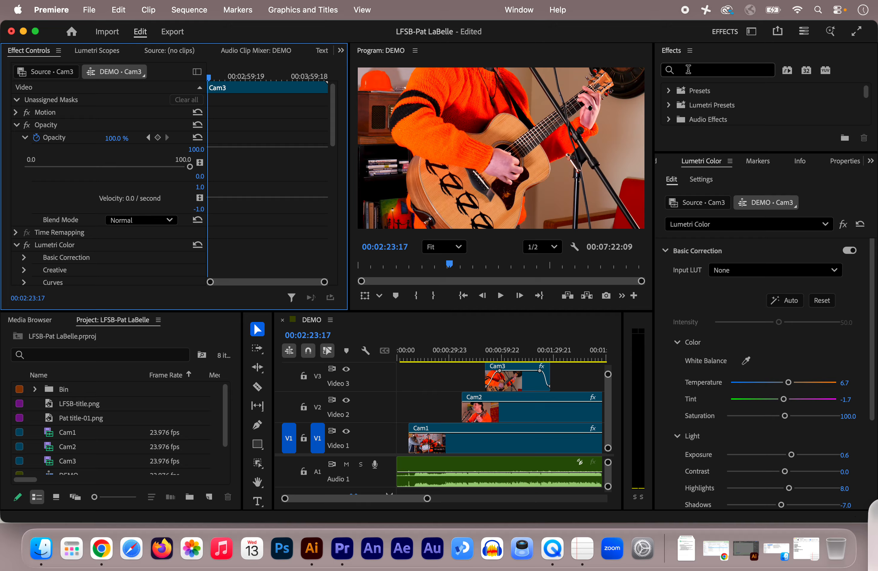
pyautogui.click(688, 69)
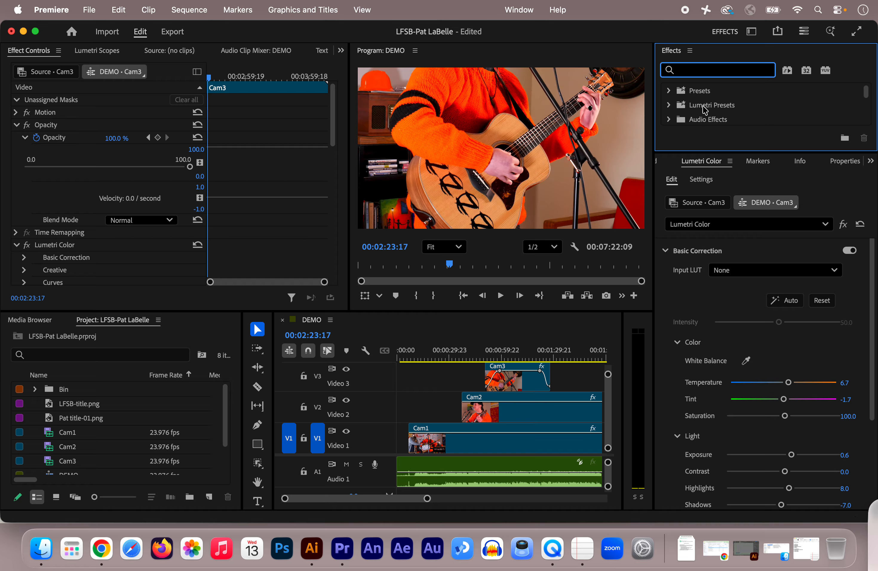
pyautogui.scroll(-1, 705, 110)
pyautogui.scroll(-3, 722, 105)
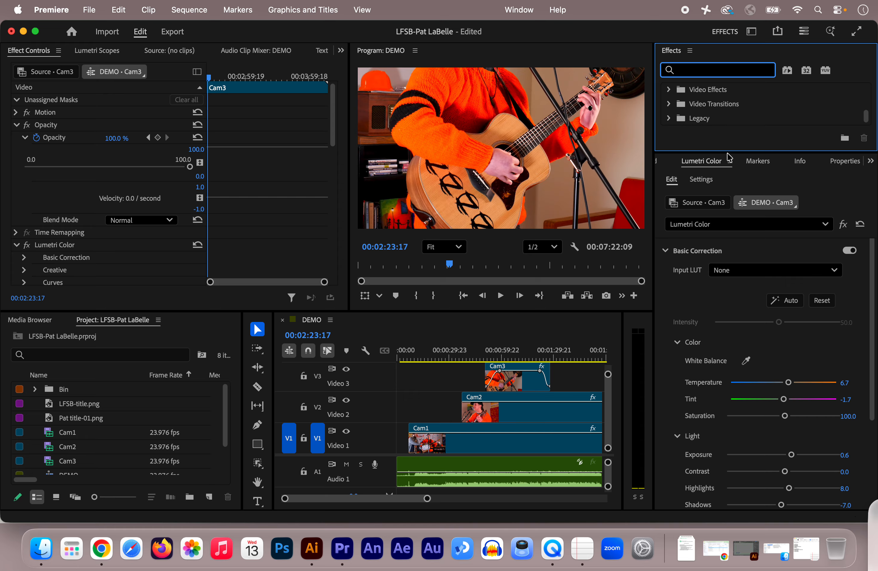
pyautogui.moveTo(727, 152); pyautogui.dragTo(750, 296)
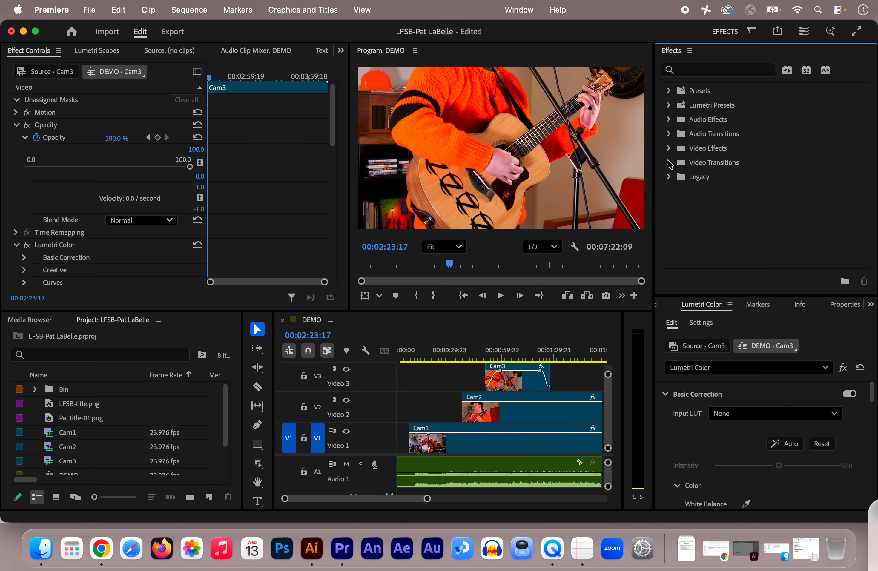
pyautogui.click(669, 164)
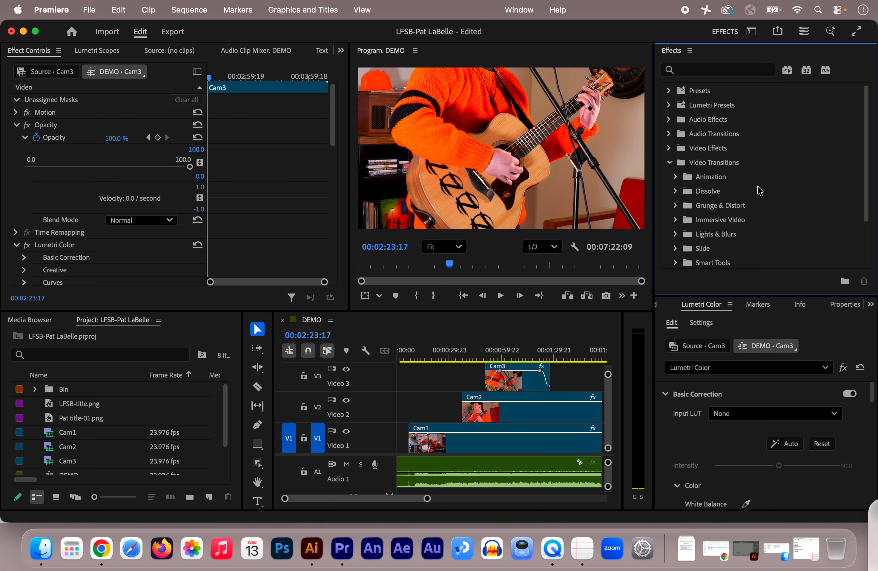
pyautogui.scroll(-2, 760, 191)
pyautogui.scroll(1, 760, 191)
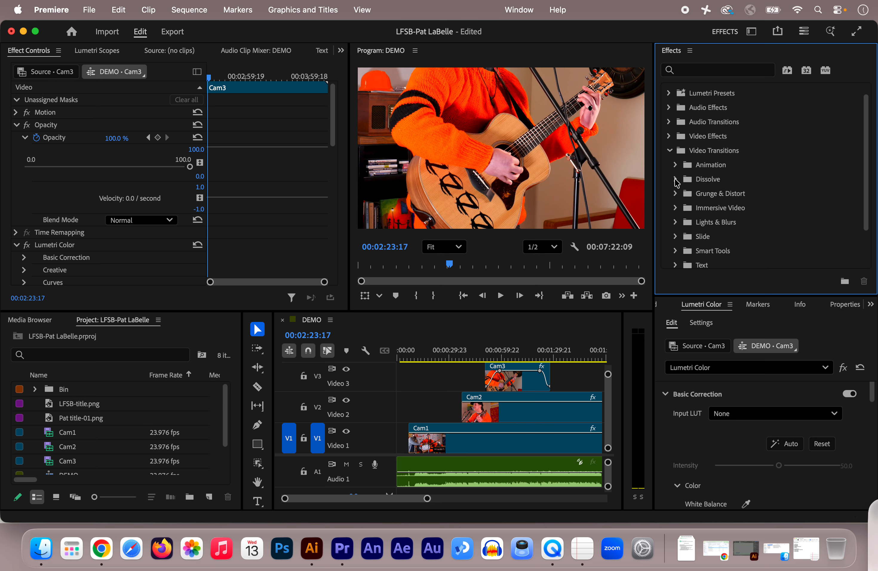
pyautogui.click(676, 180)
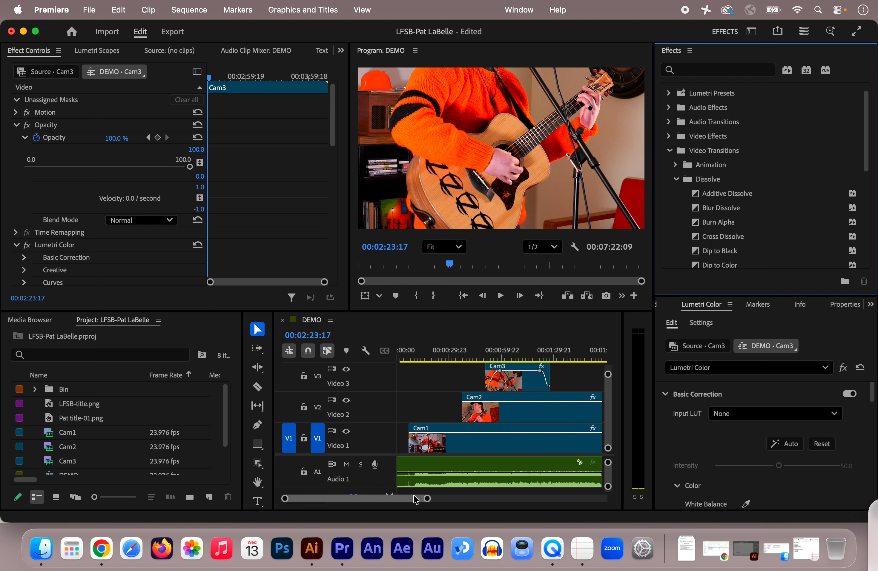
# Apply a Cross Dissolve transition to the start of the later Cam3 segment on V3
pyautogui.moveTo(410, 502); pyautogui.dragTo(424, 503)
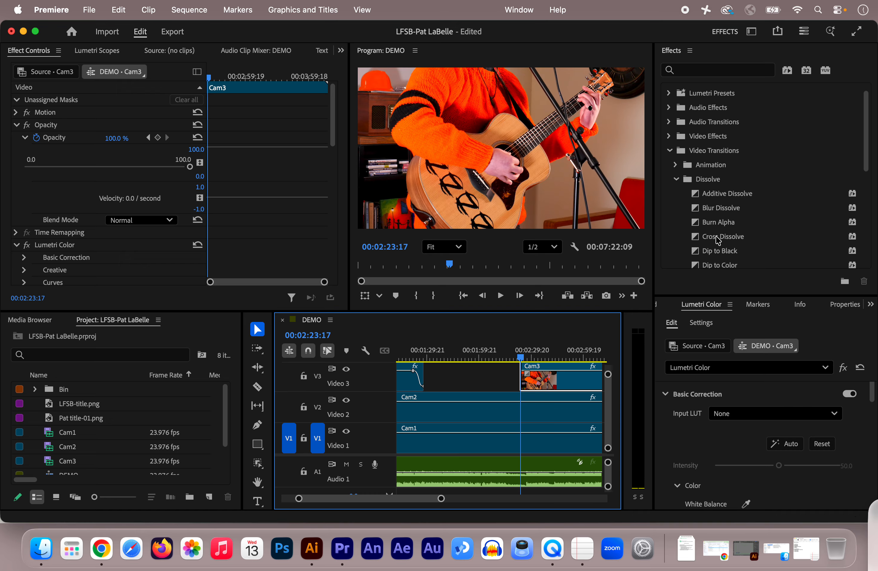
pyautogui.moveTo(720, 240); pyautogui.dragTo(522, 382)
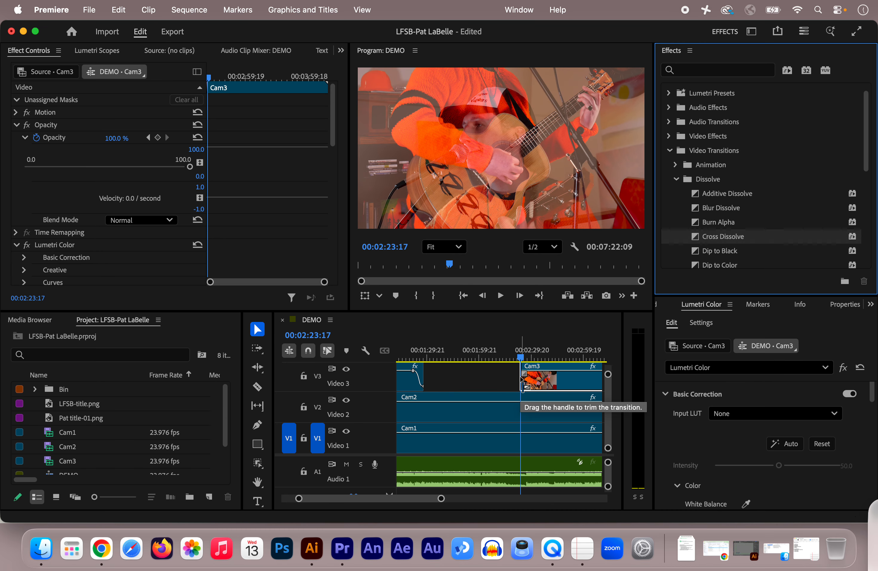
# Select the Cross Dissolve and lengthen it to a duration of about 00:00:03:10
pyautogui.moveTo(442, 500); pyautogui.dragTo(386, 498)
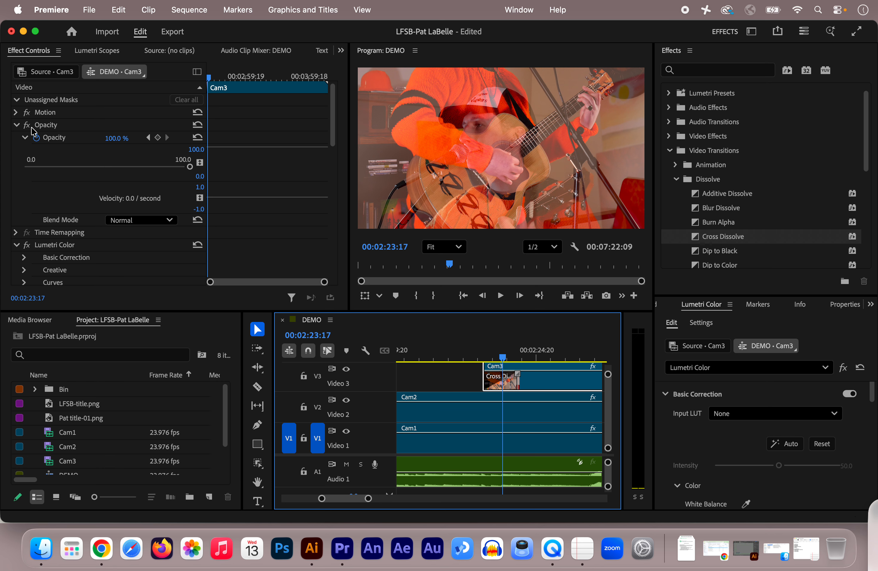
pyautogui.click(16, 125)
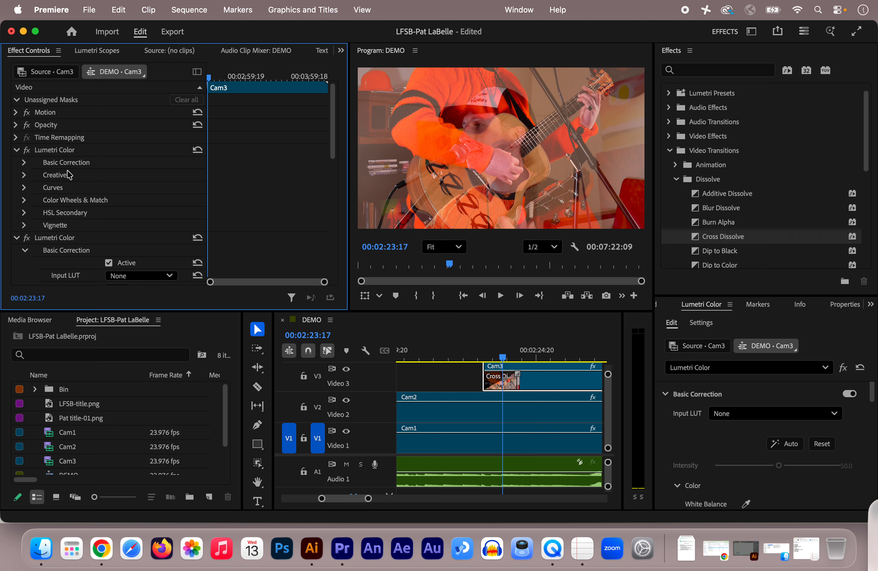
pyautogui.click(16, 150)
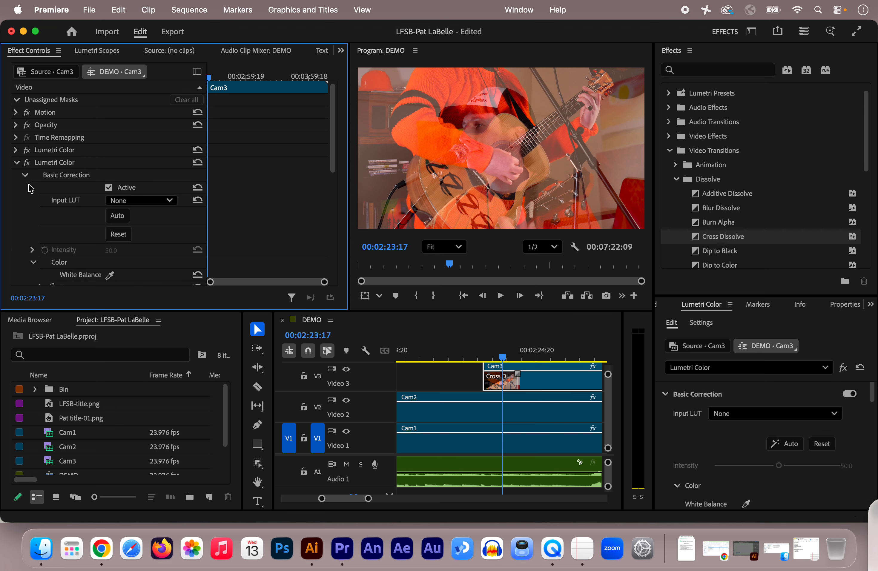
pyautogui.click(16, 163)
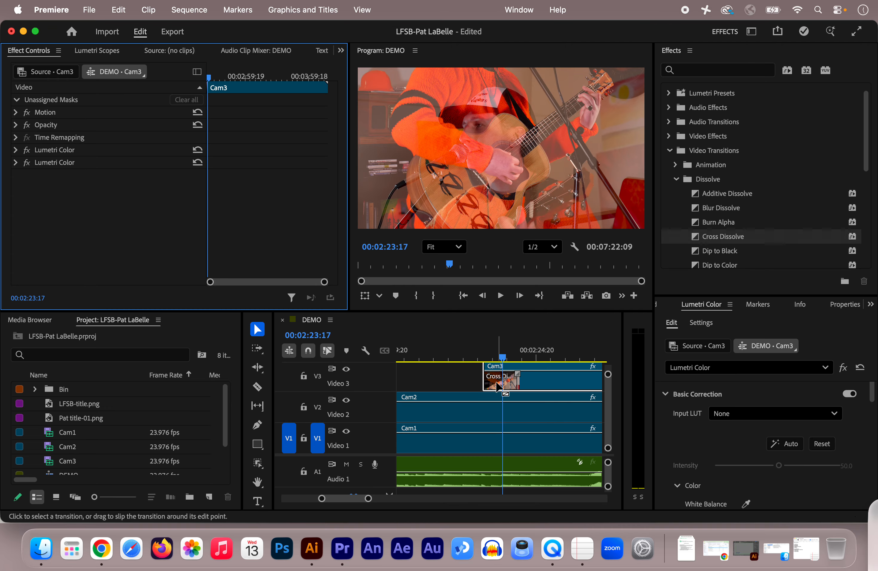
pyautogui.click(498, 386)
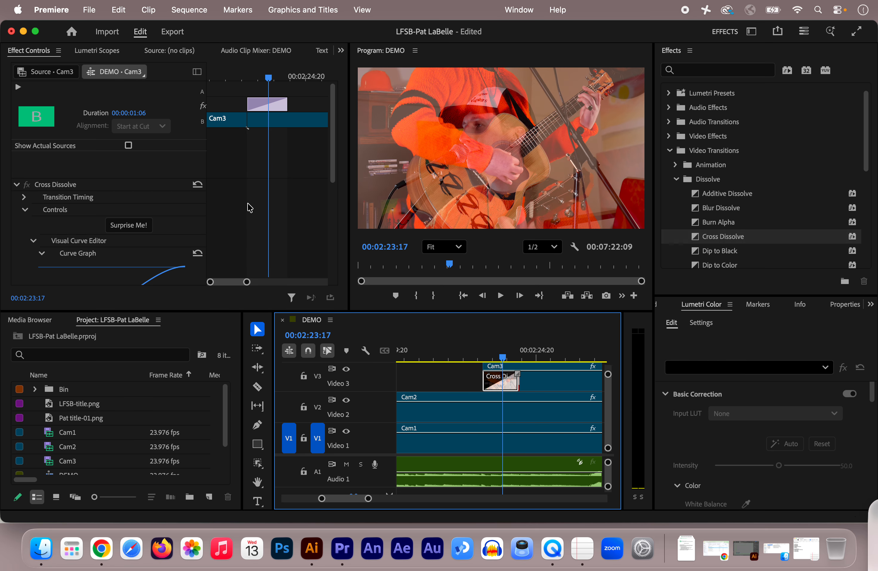
pyautogui.scroll(-5, 215, 211)
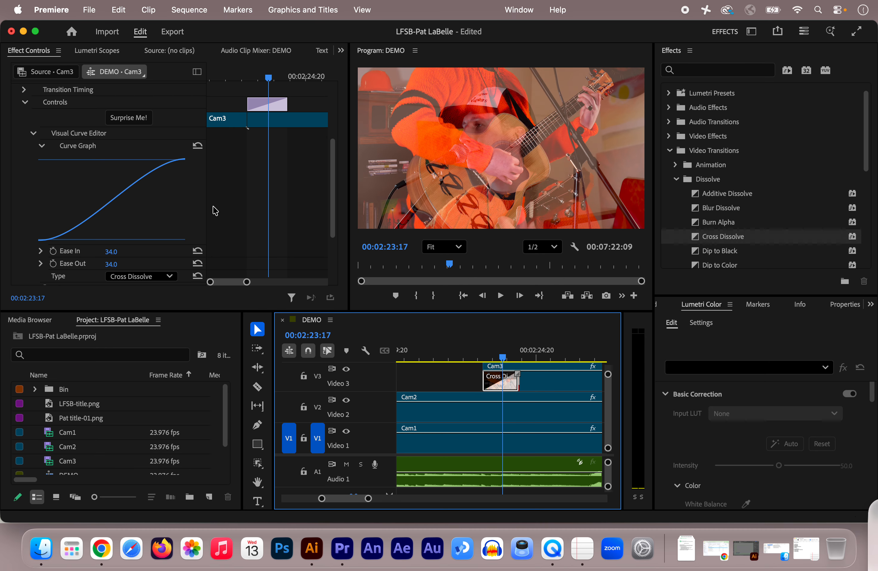
pyautogui.scroll(-2, 187, 201)
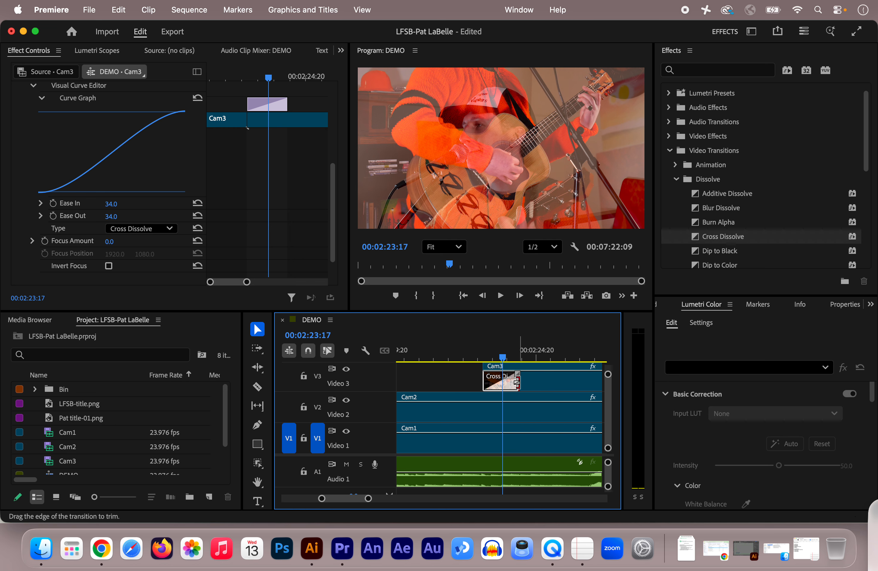
pyautogui.moveTo(516, 382); pyautogui.dragTo(567, 385)
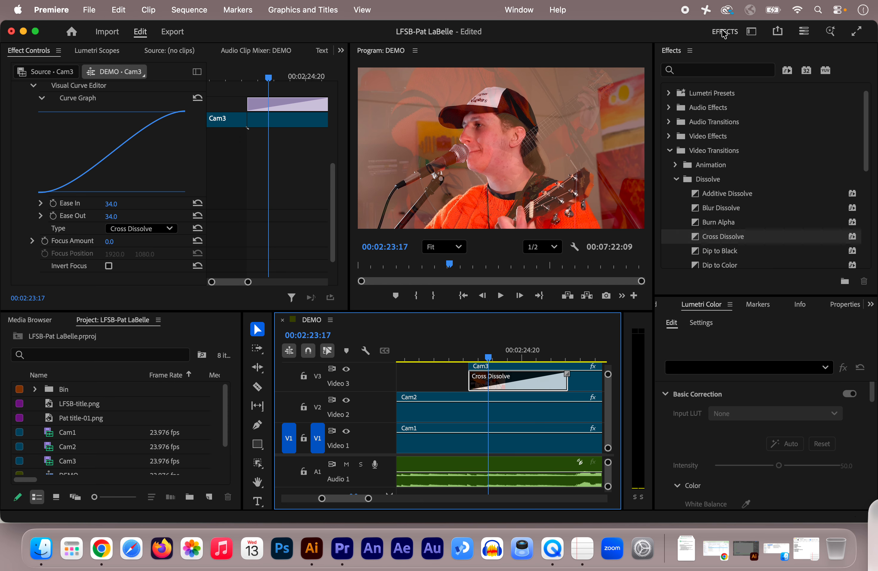
# Switch back to the All Panels workspace
pyautogui.click(751, 33)
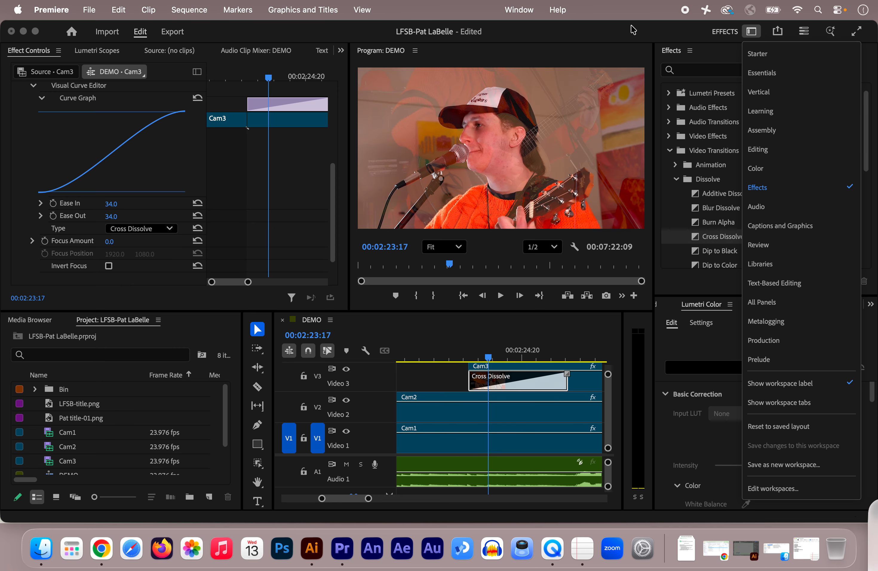
pyautogui.click(520, 9)
pyautogui.moveTo(531, 34)
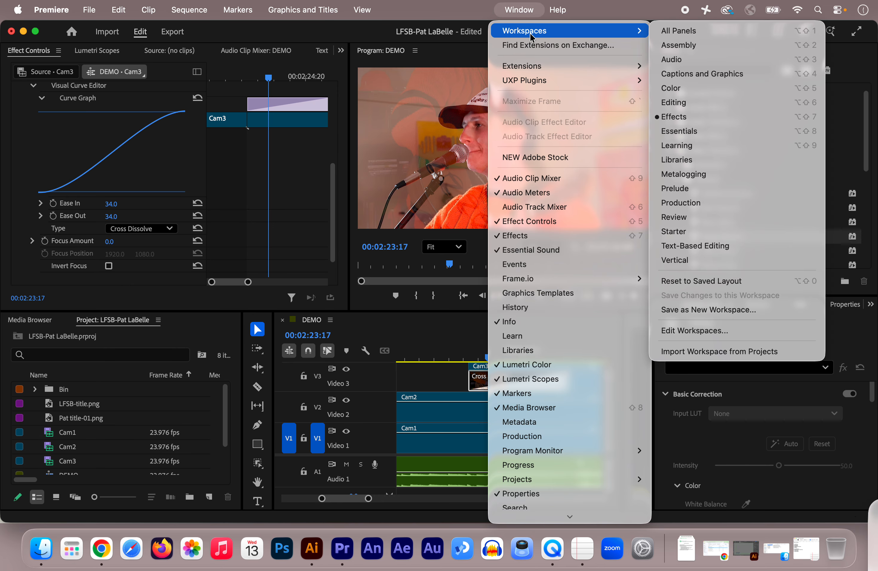
pyautogui.click(680, 32)
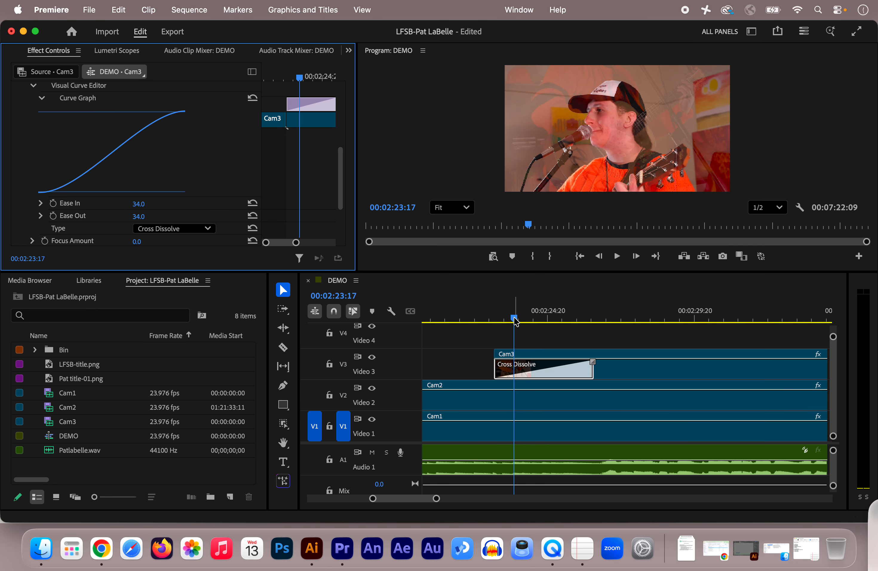
# Preview the dissolve from 00:02:22:22 and review the Cross Dissolve's transition settings
pyautogui.moveTo(512, 319); pyautogui.dragTo(493, 322)
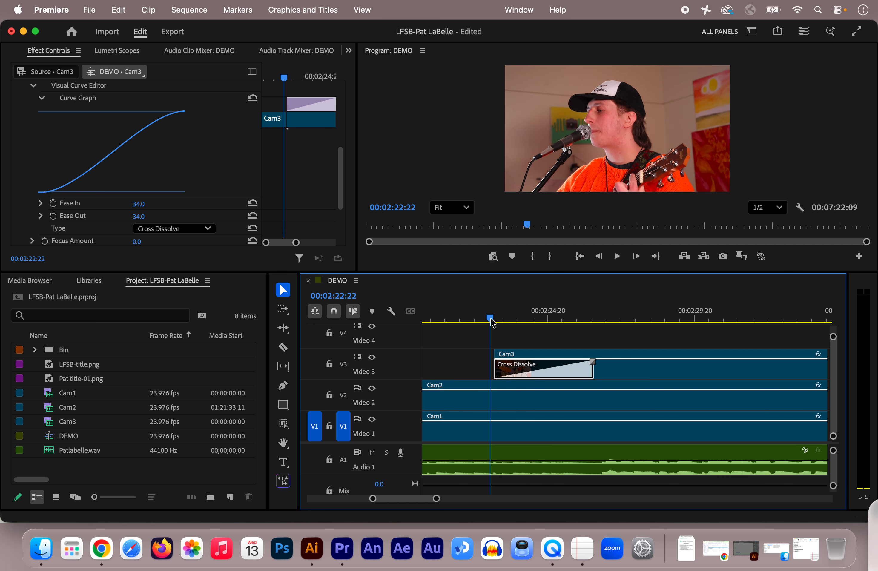
pyautogui.press('space')
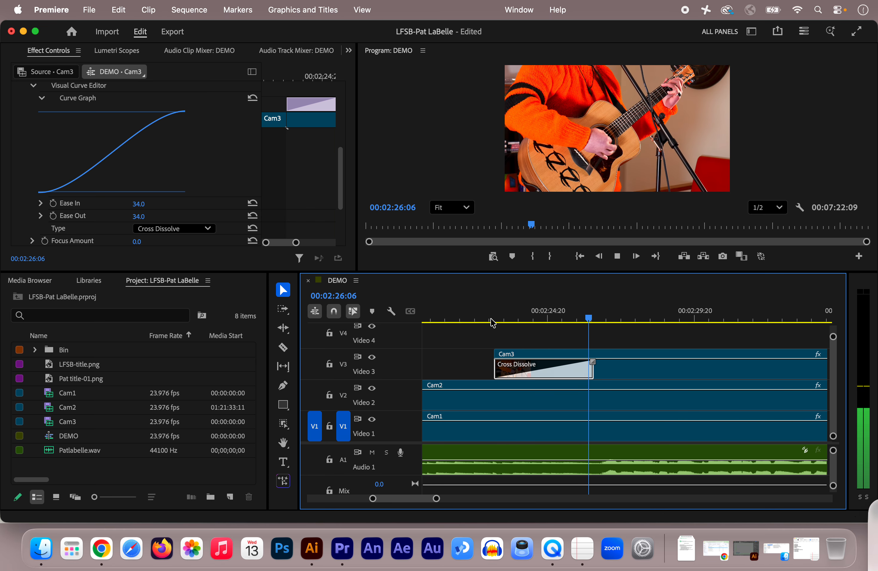
pyautogui.press('space')
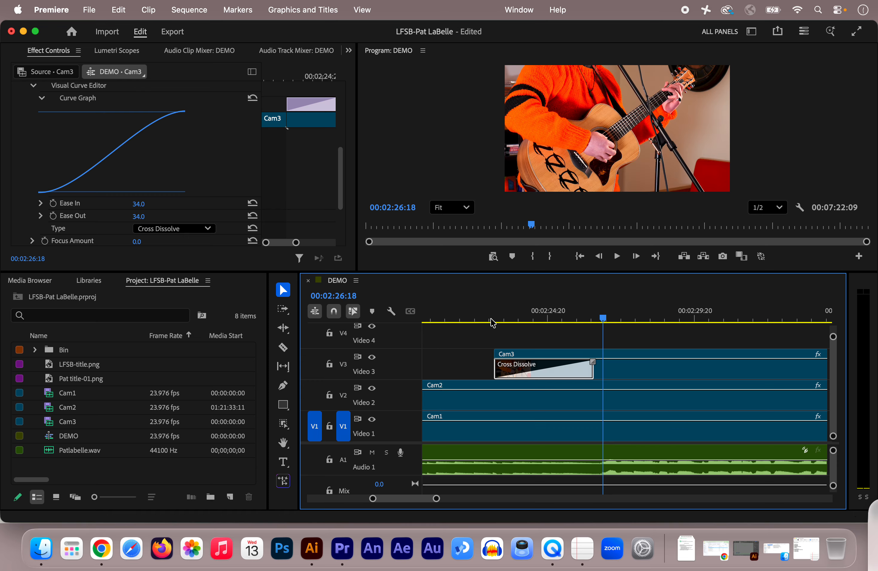
pyautogui.scroll(-5, 203, 182)
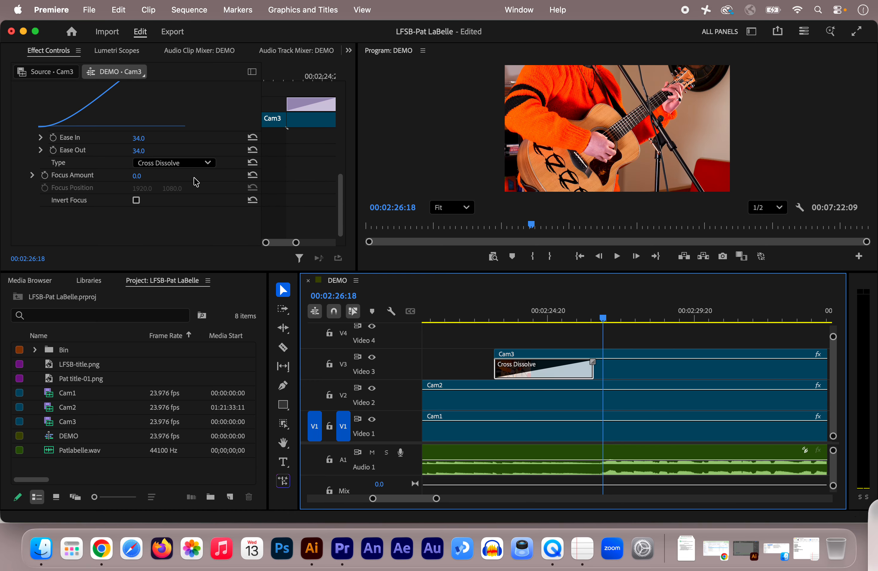
pyautogui.scroll(15, 147, 128)
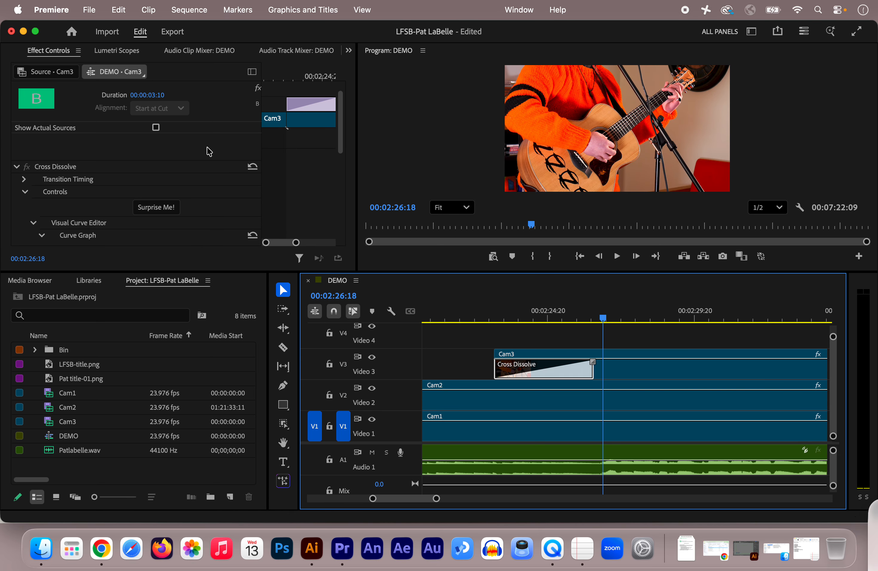
pyautogui.scroll(2, 210, 151)
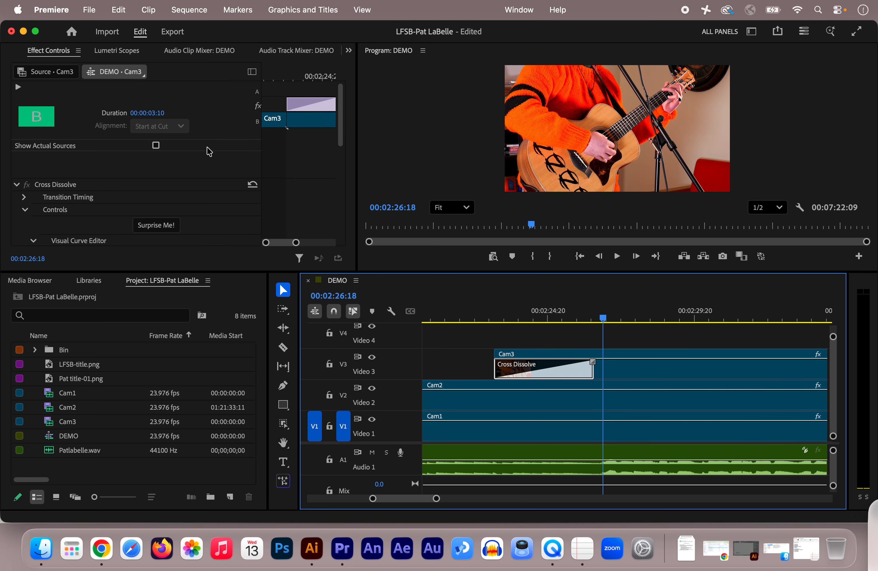
pyautogui.scroll(-5, 209, 152)
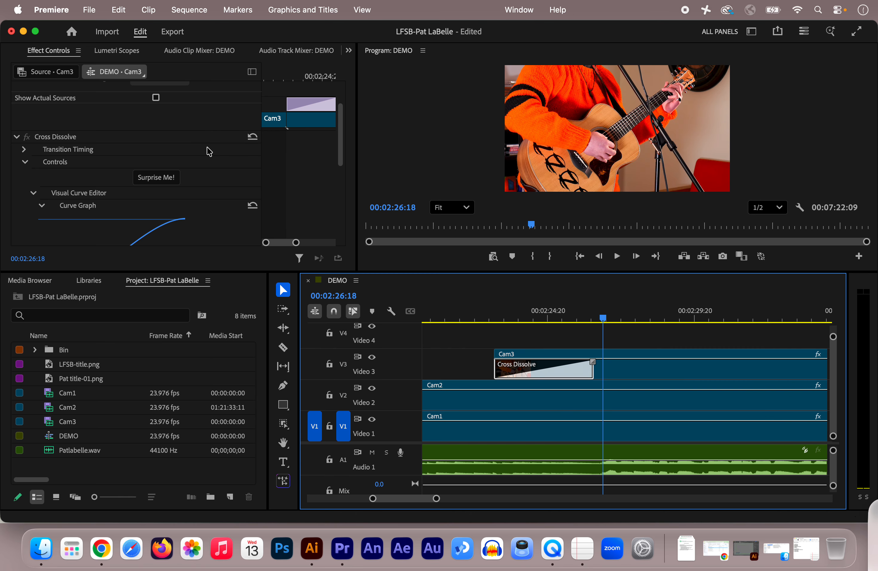
pyautogui.scroll(5, 208, 126)
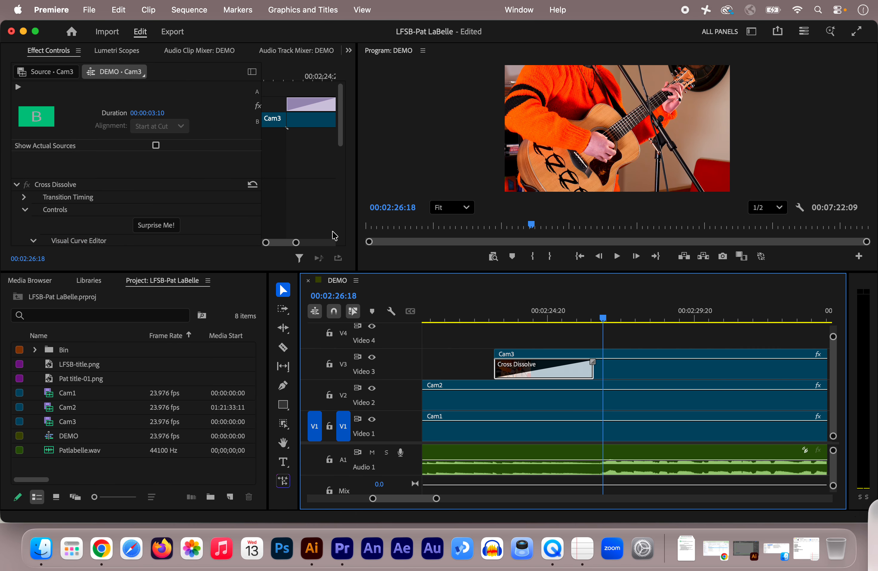
# Delete the Cross Dissolve transition from the Cam3 segment
pyautogui.click(552, 376)
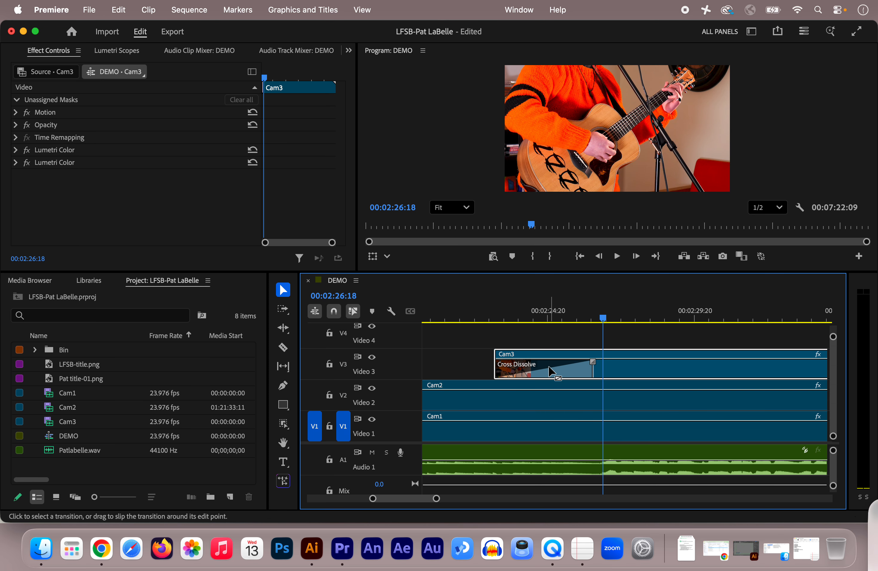
pyautogui.click(551, 371)
pyautogui.press('Delete')
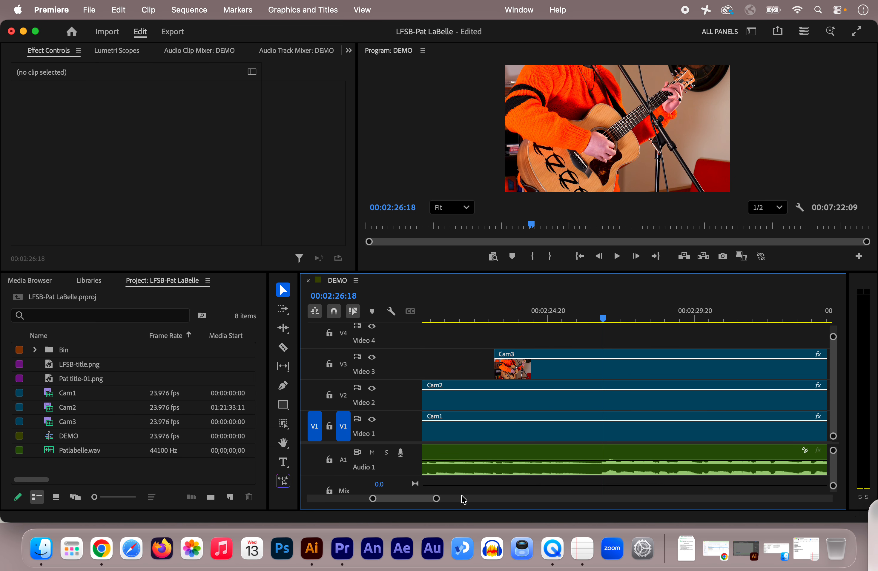
pyautogui.moveTo(437, 499); pyautogui.dragTo(634, 503)
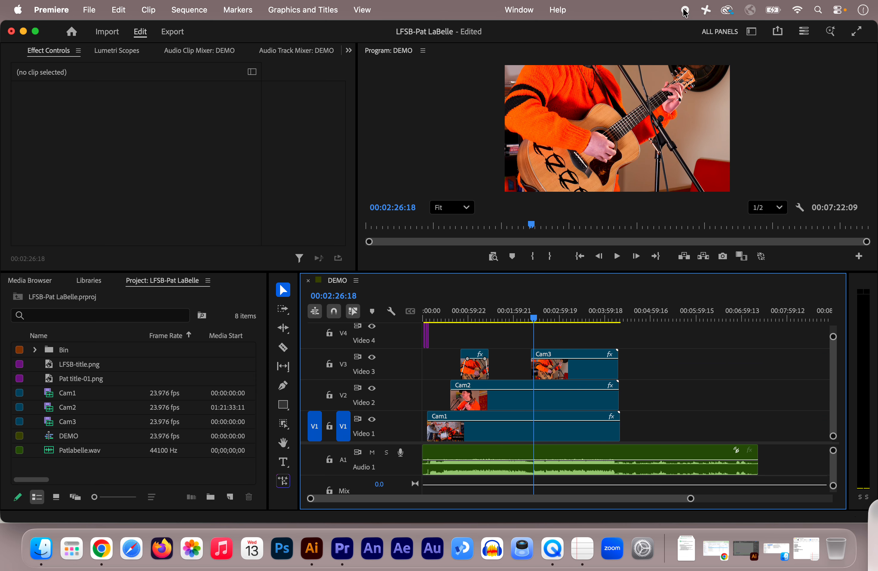